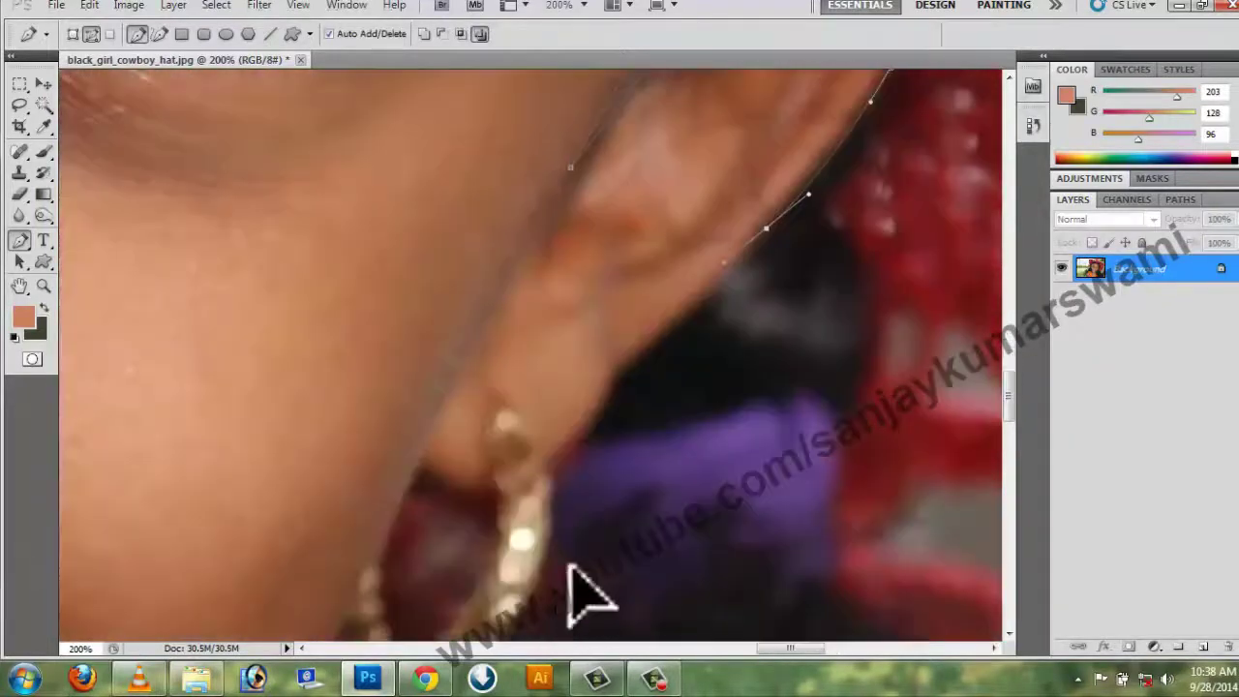
Trace the skin outline with the Pen tool from the right ear lobe along the cheek and jawline to the neck
{"action": "left_click_drag", "start_coordinate": [616, 373], "coordinate": [551, 471]}
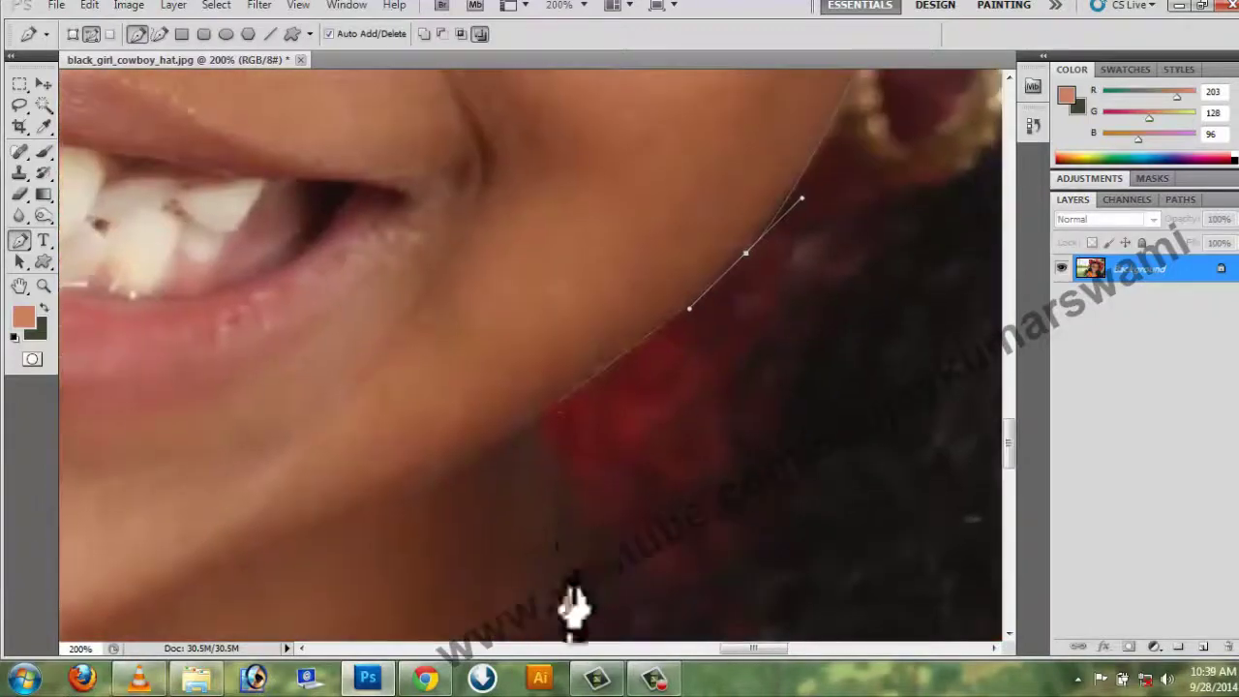
{"action": "scroll", "coordinate": [574, 607], "scroll_direction": "down", "scroll_amount": 3}
{"action": "left_click", "coordinate": [560, 200]}
{"action": "left_click_drag", "start_coordinate": [552, 345], "coordinate": [552, 371]}
Continue the pen path down the side of the neck and along the curved orange neckline to its lowest point
{"action": "key", "text": "ctrl+minus"}
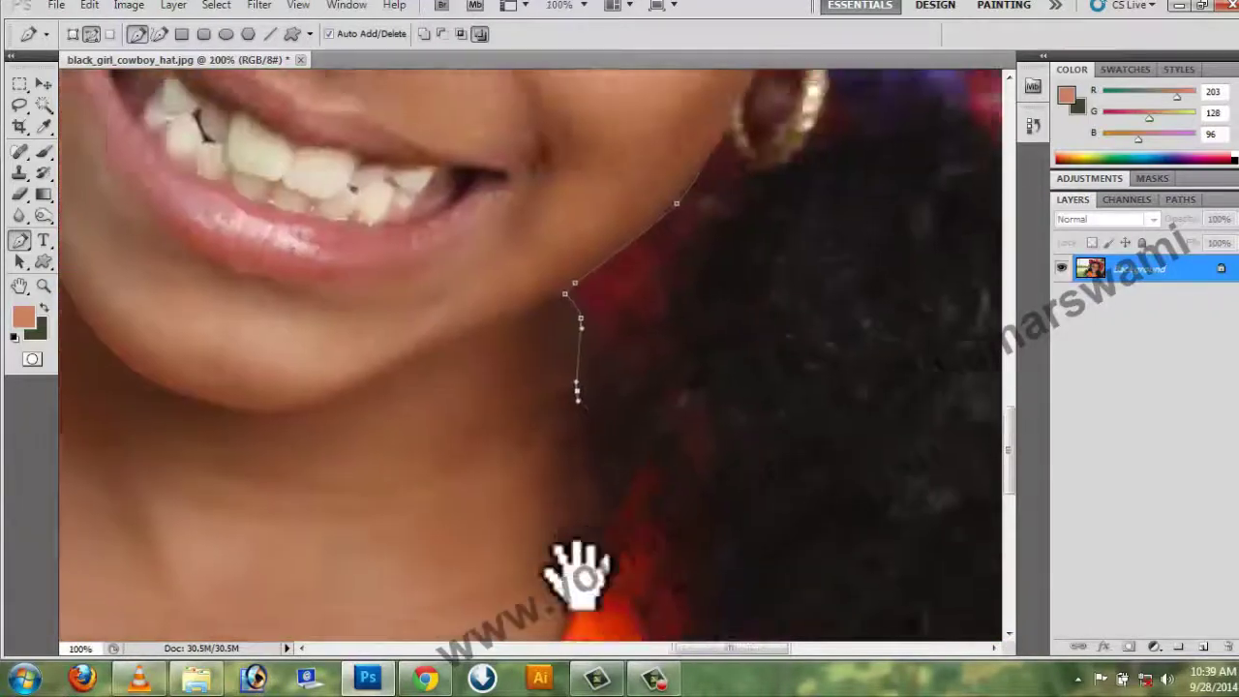
{"action": "left_click_drag", "start_coordinate": [574, 580], "coordinate": [621, 479]}
{"action": "left_click_drag", "start_coordinate": [626, 383], "coordinate": [631, 397]}
{"action": "left_click_drag", "start_coordinate": [644, 445], "coordinate": [638, 459]}
{"action": "scroll", "coordinate": [576, 571], "scroll_direction": "down", "scroll_amount": 5}
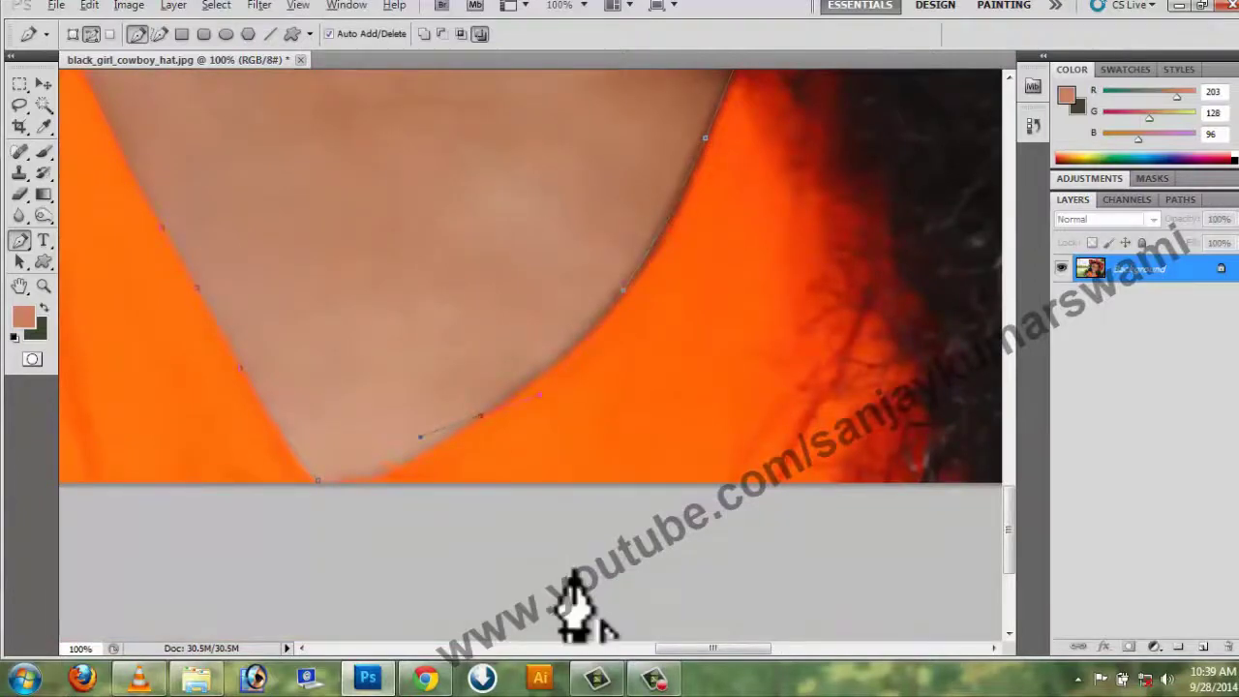
{"action": "left_click", "coordinate": [480, 416], "text": "alt"}
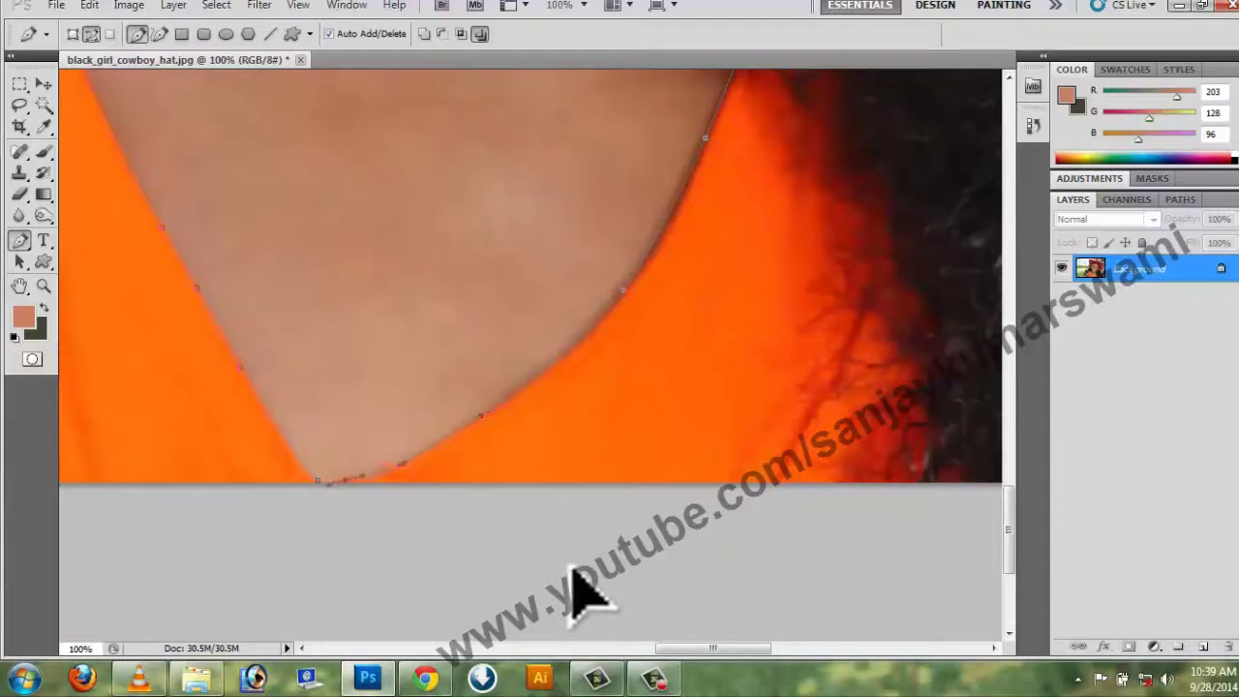
Outline the bare shoulder and upper arm with a closed pen path following the orange strap and sleeve
{"action": "scroll", "coordinate": [576, 571], "scroll_direction": "left", "scroll_amount": 6}
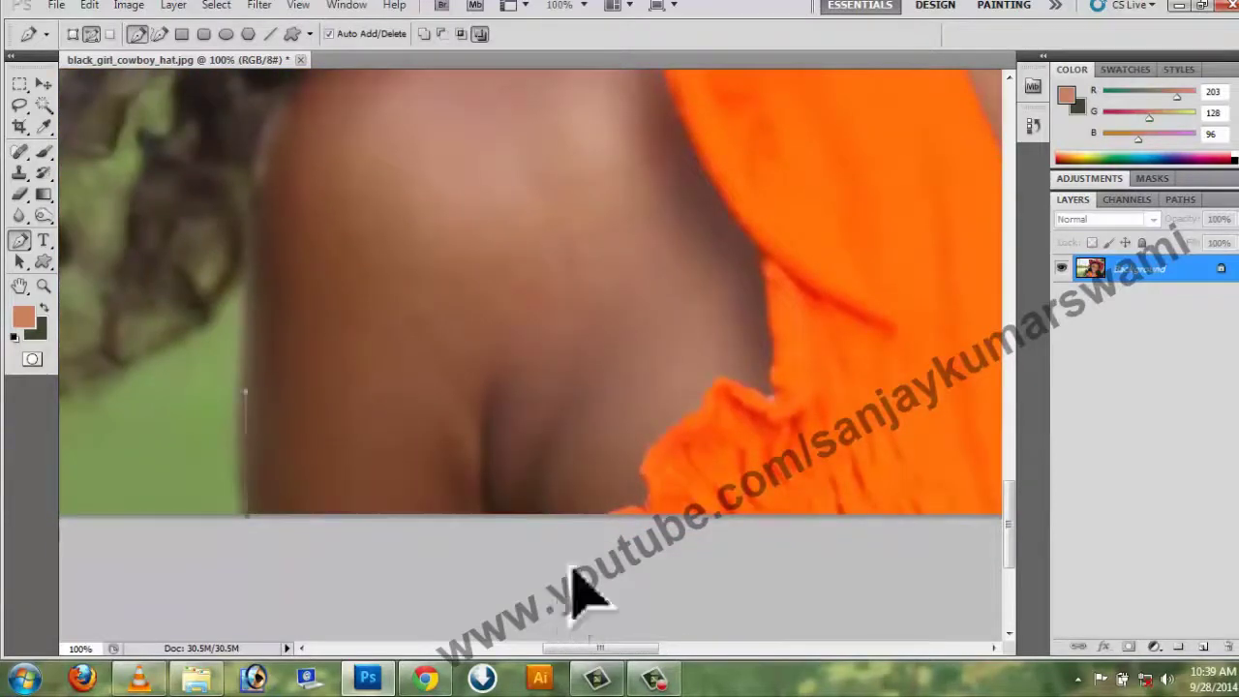
{"action": "scroll", "coordinate": [574, 605], "scroll_direction": "up", "scroll_amount": 5}
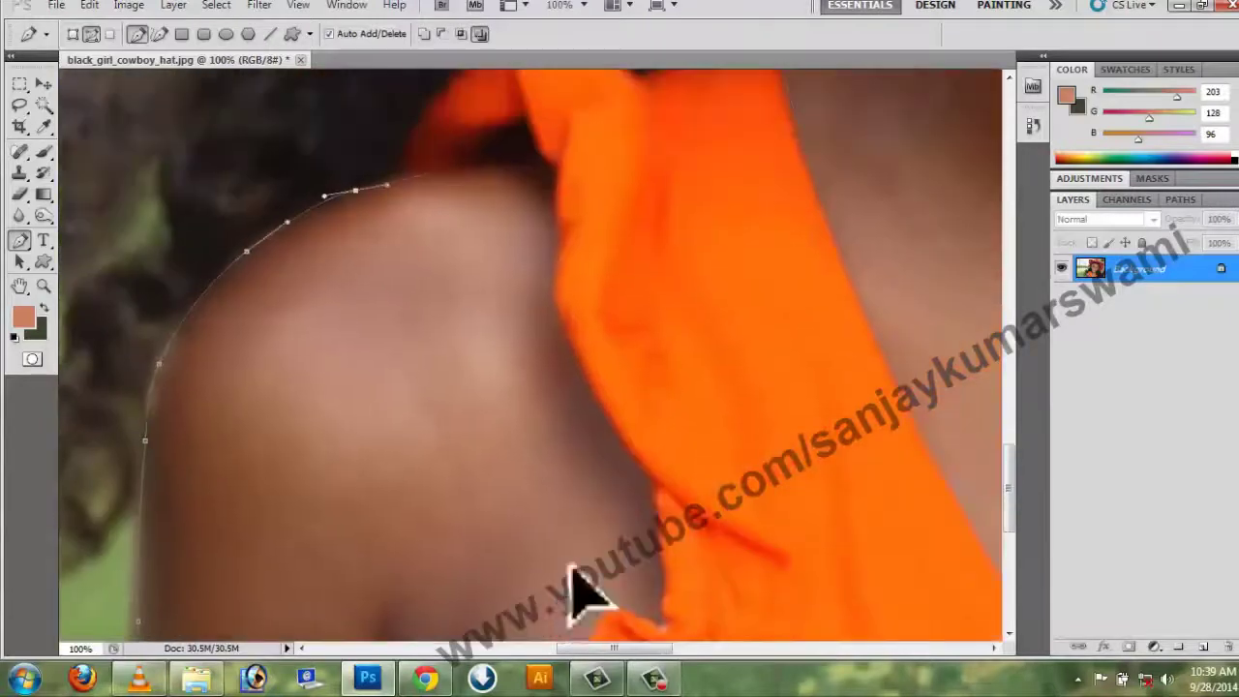
{"action": "left_click_drag", "start_coordinate": [557, 219], "coordinate": [560, 244]}
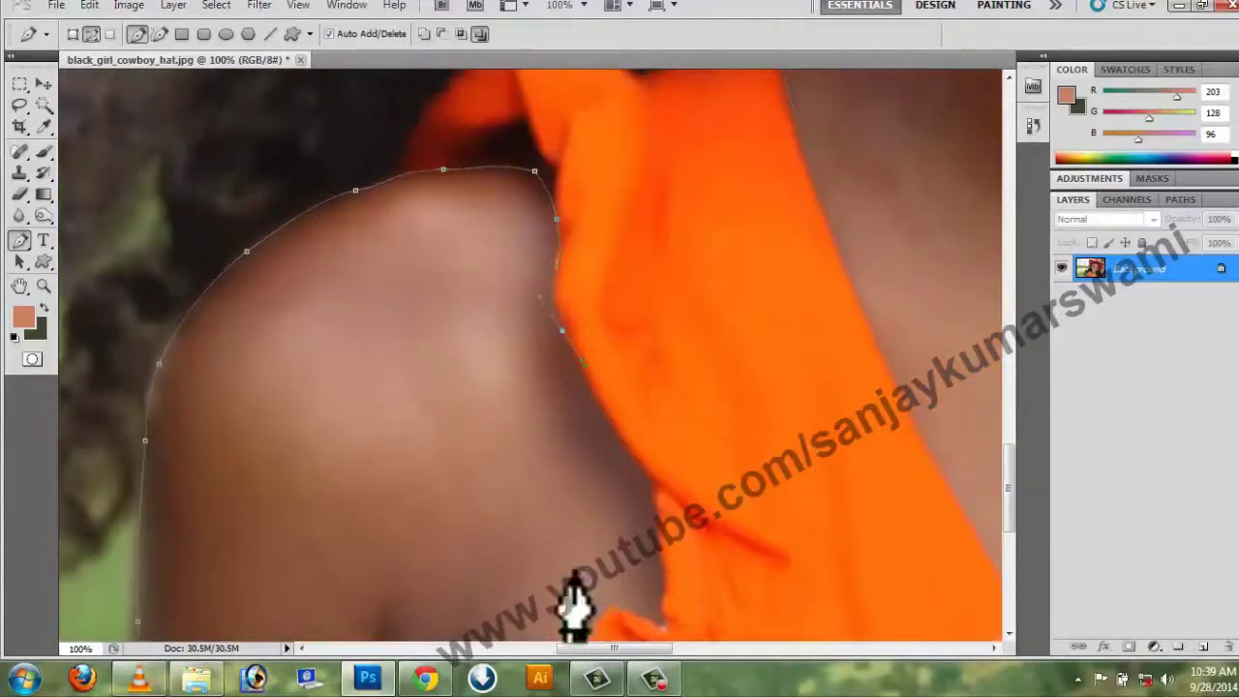
{"action": "scroll", "coordinate": [574, 605], "scroll_direction": "down", "scroll_amount": 5}
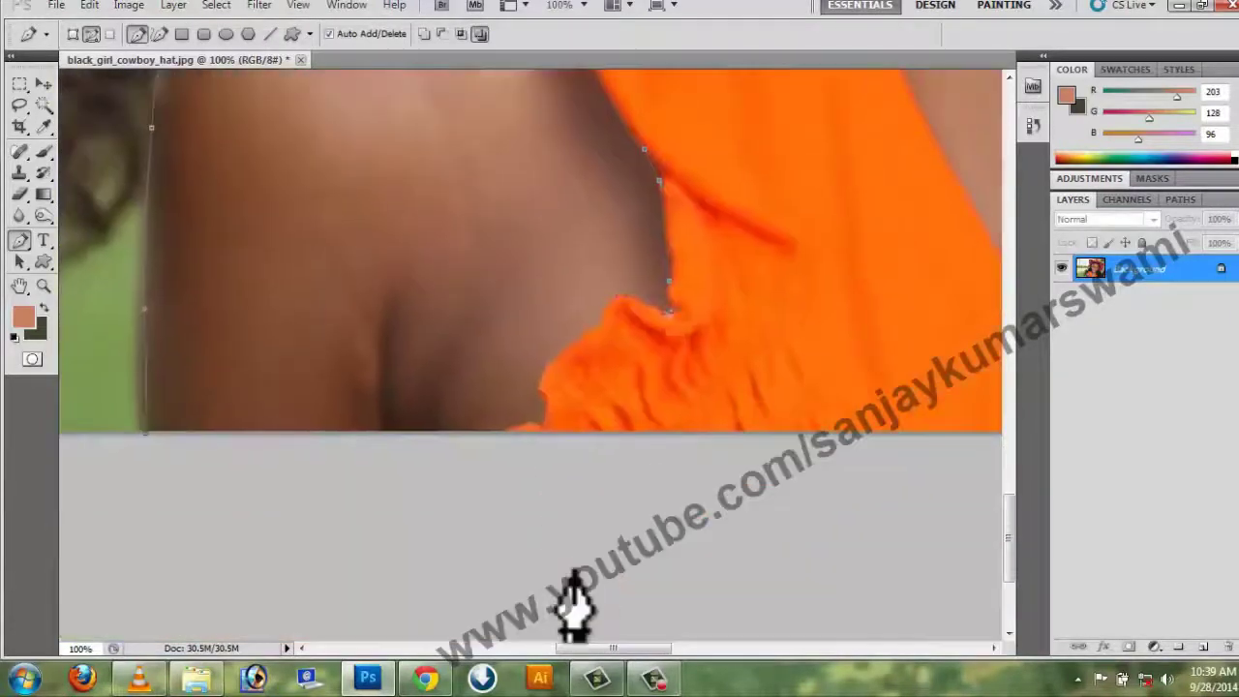
{"action": "left_click", "coordinate": [221, 493]}
Outline the mouth with a closed pen path around the outer edges of the lower and upper lips
{"action": "left_click", "coordinate": [573, 573], "text": "alt"}
{"action": "scroll", "coordinate": [574, 573], "scroll_direction": "up", "scroll_amount": 10}
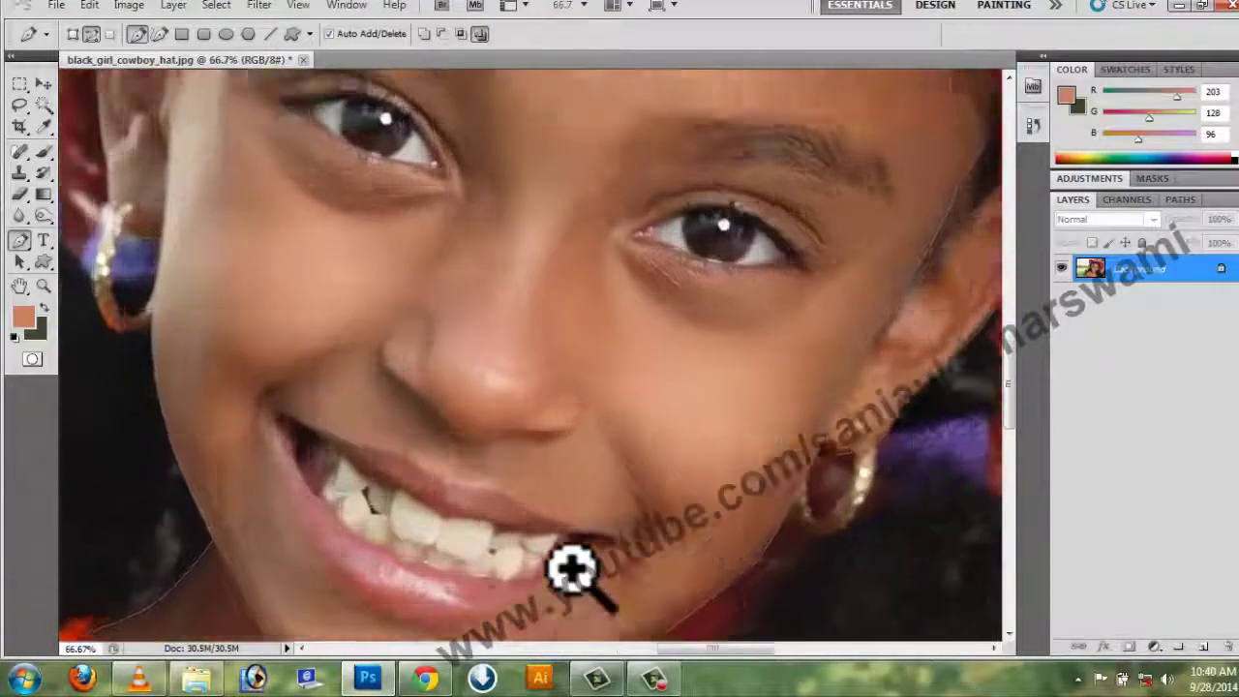
{"action": "left_click", "coordinate": [571, 568], "text": "ctrl"}
{"action": "left_click_drag", "start_coordinate": [573, 573], "coordinate": [632, 421]}
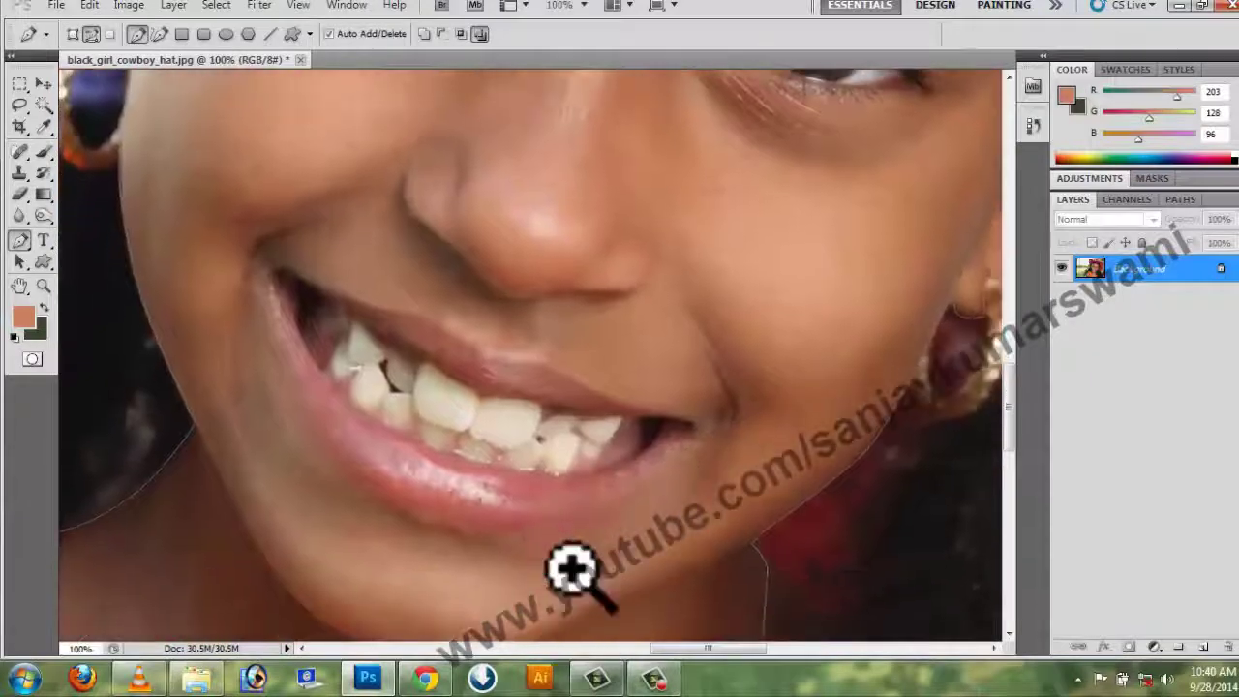
{"action": "left_click", "coordinate": [572, 570], "text": "ctrl"}
{"action": "left_click_drag", "start_coordinate": [574, 573], "coordinate": [651, 575]}
{"action": "scroll", "coordinate": [578, 573], "scroll_direction": "down", "scroll_amount": 3}
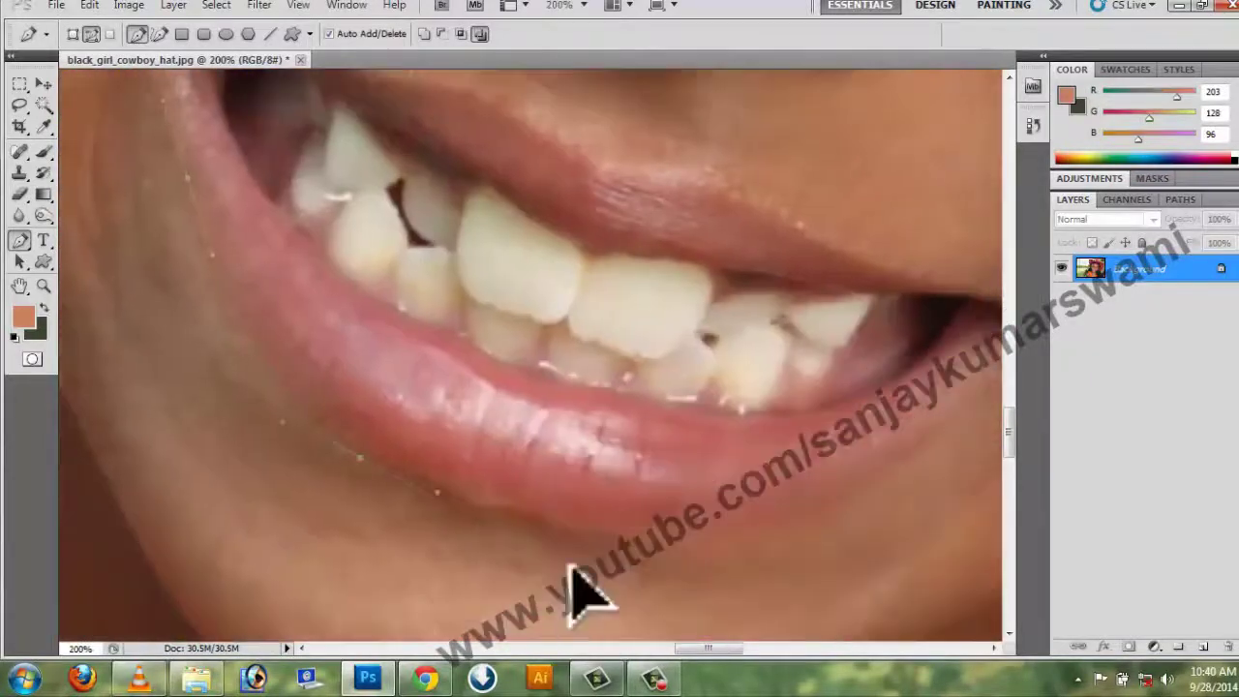
{"action": "left_click_drag", "start_coordinate": [574, 573], "coordinate": [302, 613]}
{"action": "left_click_drag", "start_coordinate": [750, 350], "coordinate": [794, 370]}
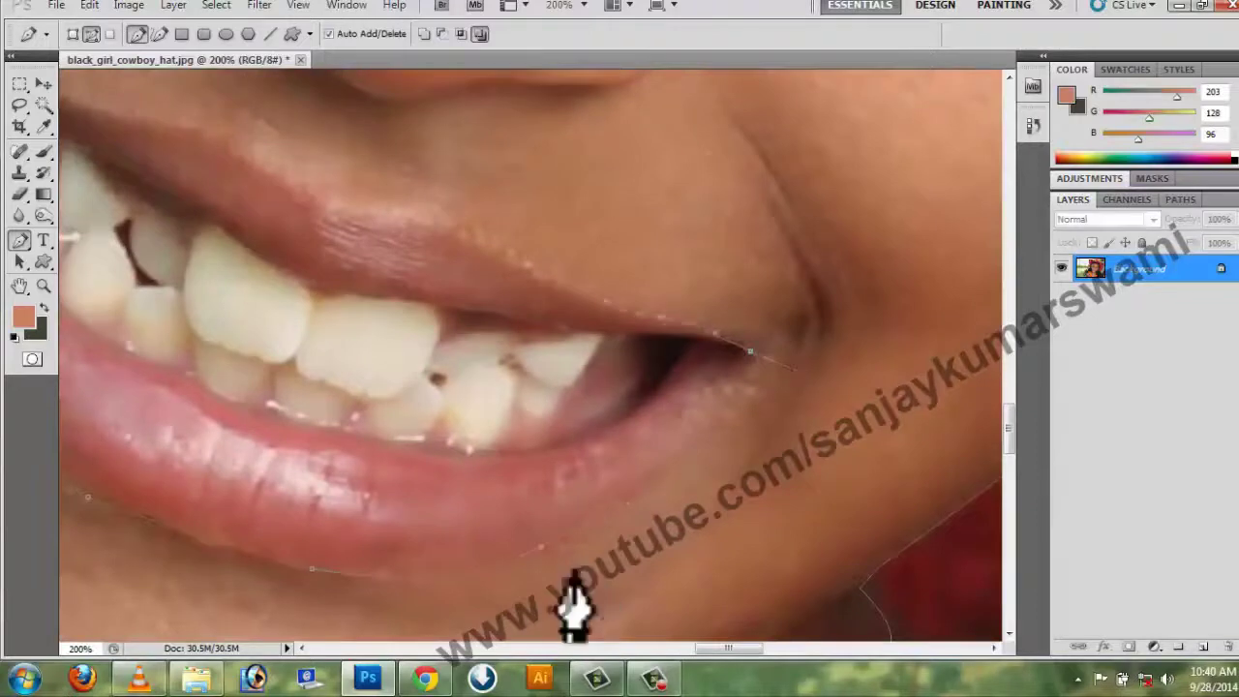
{"action": "left_click_drag", "start_coordinate": [339, 208], "coordinate": [602, 446]}
{"action": "left_click_drag", "start_coordinate": [477, 375], "coordinate": [471, 373]}
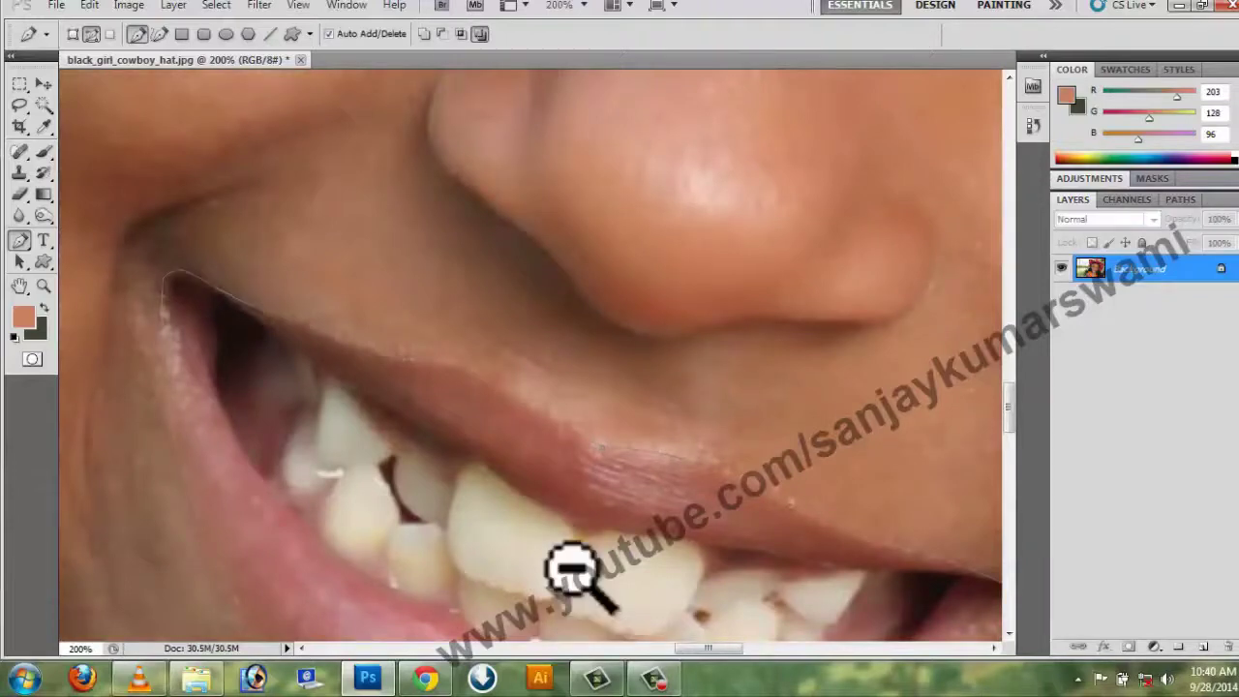
Outline the eye on the photo's left side with a closed pen path along the upper and lower lids
{"action": "left_click", "coordinate": [572, 567], "text": "alt"}
{"action": "scroll", "coordinate": [576, 571], "scroll_direction": "up", "scroll_amount": 8}
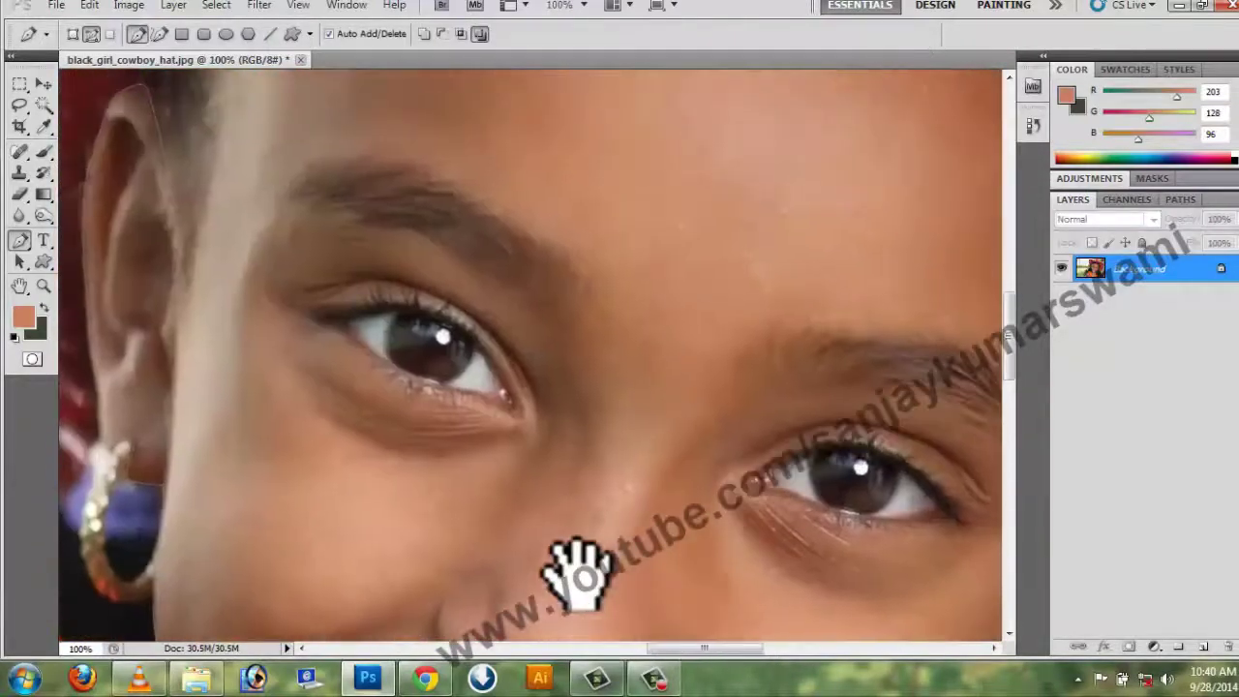
{"action": "left_click", "coordinate": [572, 571], "text": "ctrl"}
{"action": "left_click_drag", "start_coordinate": [418, 476], "coordinate": [578, 573]}
{"action": "left_click_drag", "start_coordinate": [559, 295], "coordinate": [513, 270]}
{"action": "left_click_drag", "start_coordinate": [409, 222], "coordinate": [354, 220]}
{"action": "left_click", "coordinate": [244, 240]}
{"action": "left_click", "coordinate": [231, 244]}
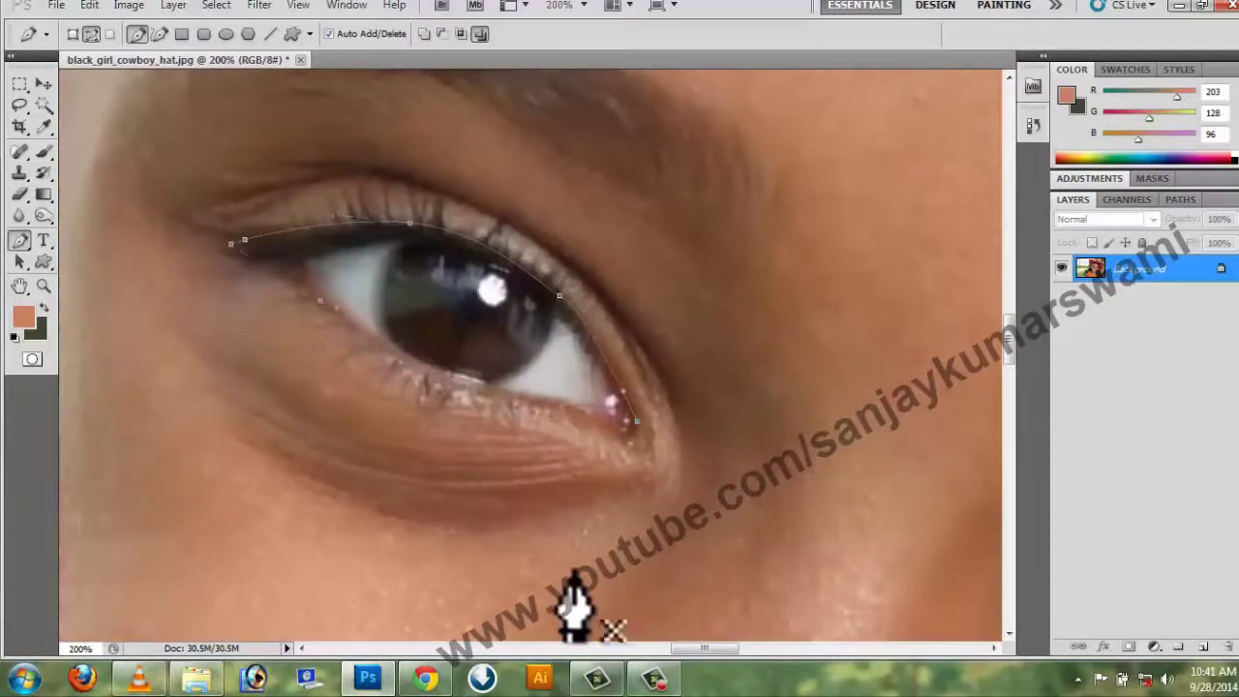
Outline the eyebrow on the photo's left side with a pen path around its hairs
{"action": "scroll", "coordinate": [576, 600], "scroll_direction": "up", "scroll_amount": 5}
{"action": "left_click_drag", "start_coordinate": [403, 384], "coordinate": [433, 389]}
{"action": "left_click_drag", "start_coordinate": [526, 412], "coordinate": [561, 428]}
{"action": "left_click_drag", "start_coordinate": [654, 496], "coordinate": [676, 505]}
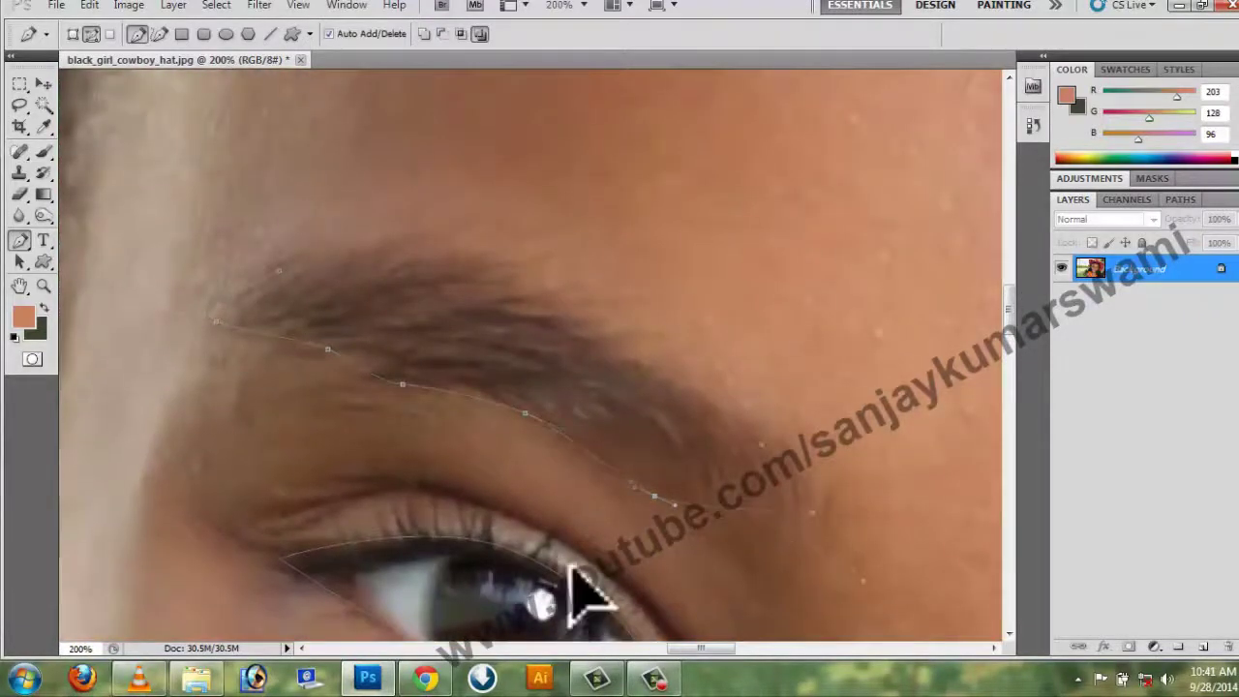
Outline the eye on the photo's right side with a closed pen path along both lids
{"action": "scroll", "coordinate": [574, 605], "scroll_direction": "down", "scroll_amount": 5}
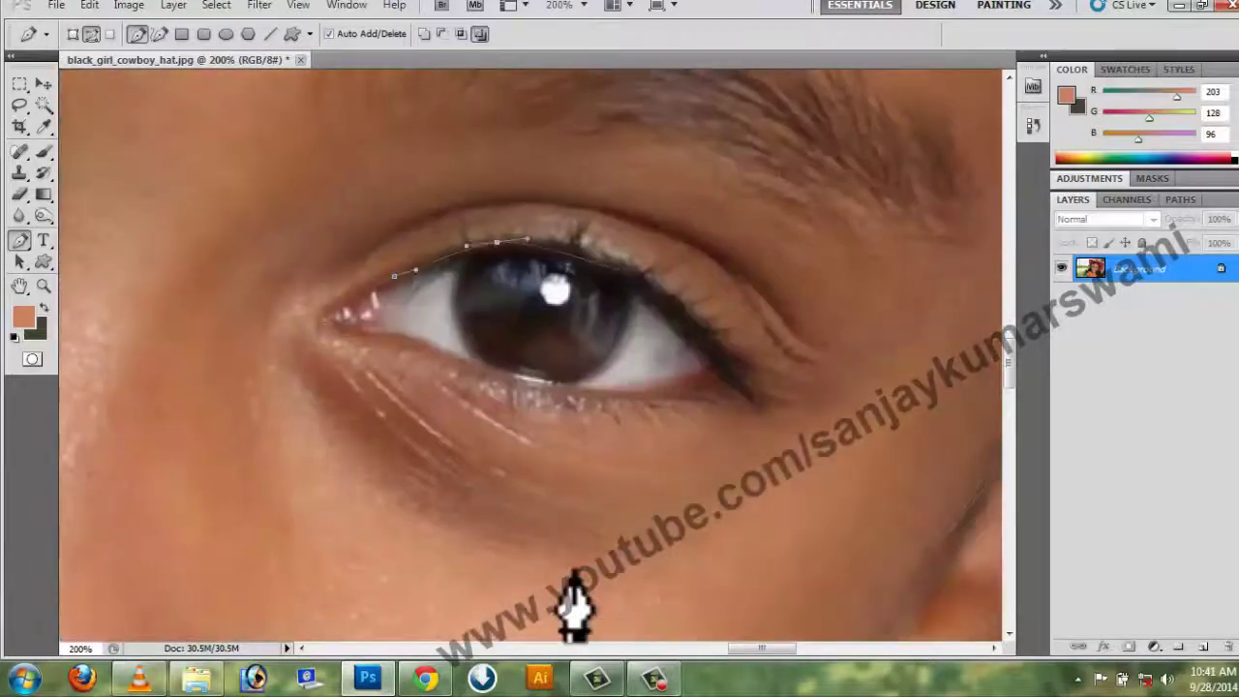
{"action": "left_click", "coordinate": [415, 349]}
{"action": "left_click", "coordinate": [324, 320]}
Outline the eyebrow on the photo's right side with a pen path around its hairs
{"action": "left_click_drag", "start_coordinate": [324, 320], "coordinate": [145, 498]}
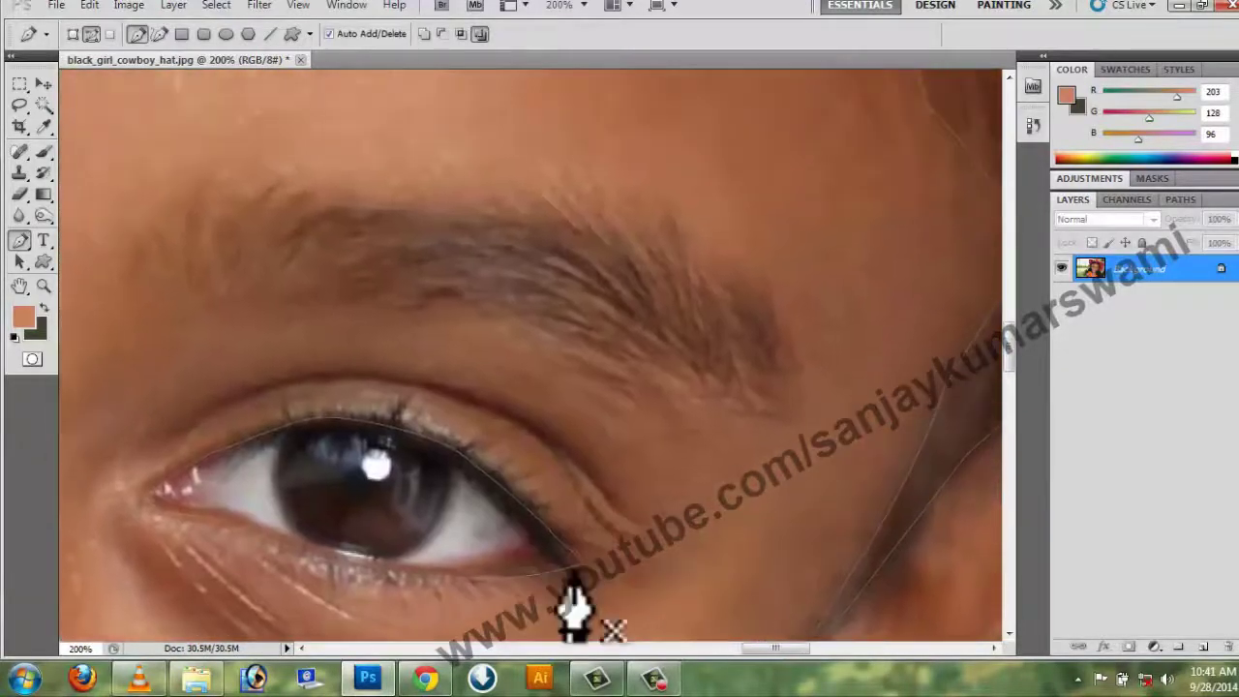
{"action": "left_click", "coordinate": [197, 198]}
{"action": "left_click_drag", "start_coordinate": [151, 268], "coordinate": [200, 290]}
{"action": "left_click_drag", "start_coordinate": [355, 301], "coordinate": [445, 304]}
{"action": "left_click_drag", "start_coordinate": [517, 313], "coordinate": [554, 329]}
{"action": "left_click_drag", "start_coordinate": [675, 422], "coordinate": [694, 427]}
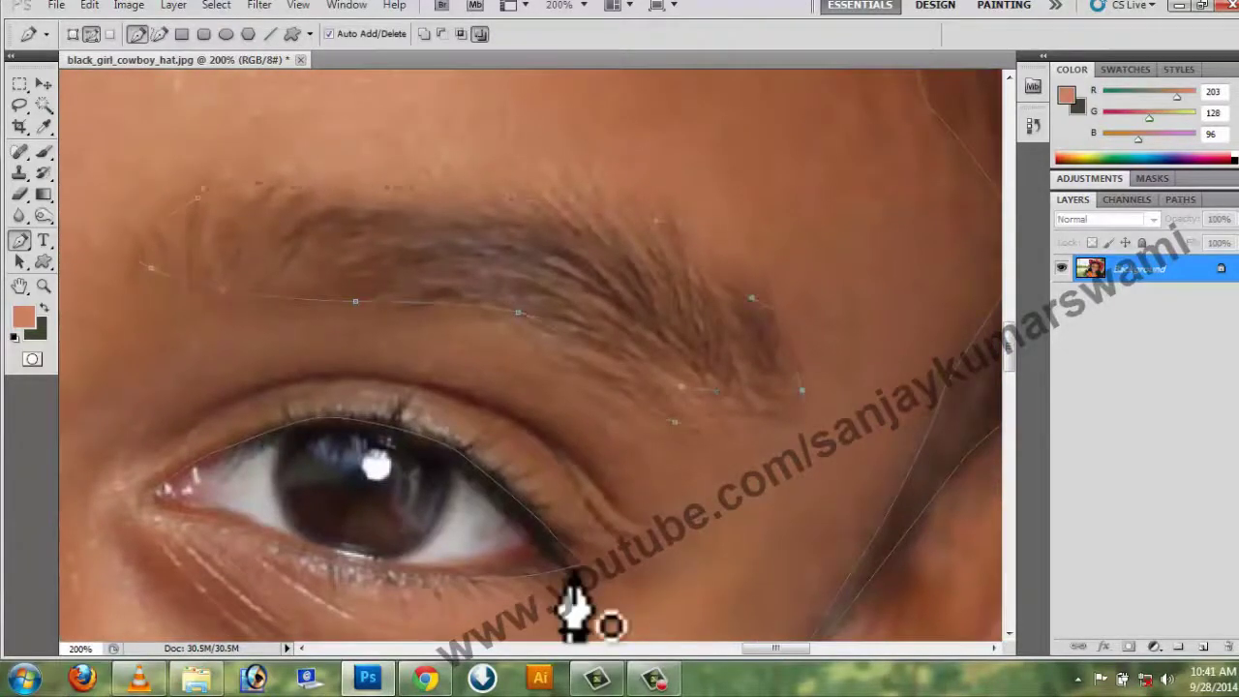
Convert the finished skin, mouth, eye and eyebrow paths into a selection
{"action": "left_click", "coordinate": [574, 571], "text": "alt"}
{"action": "left_click", "coordinate": [574, 571], "text": "alt"}
{"action": "left_click", "coordinate": [573, 570], "text": "alt"}
{"action": "left_click", "coordinate": [573, 569], "text": "alt"}
{"action": "left_click", "coordinate": [573, 569], "text": "alt"}
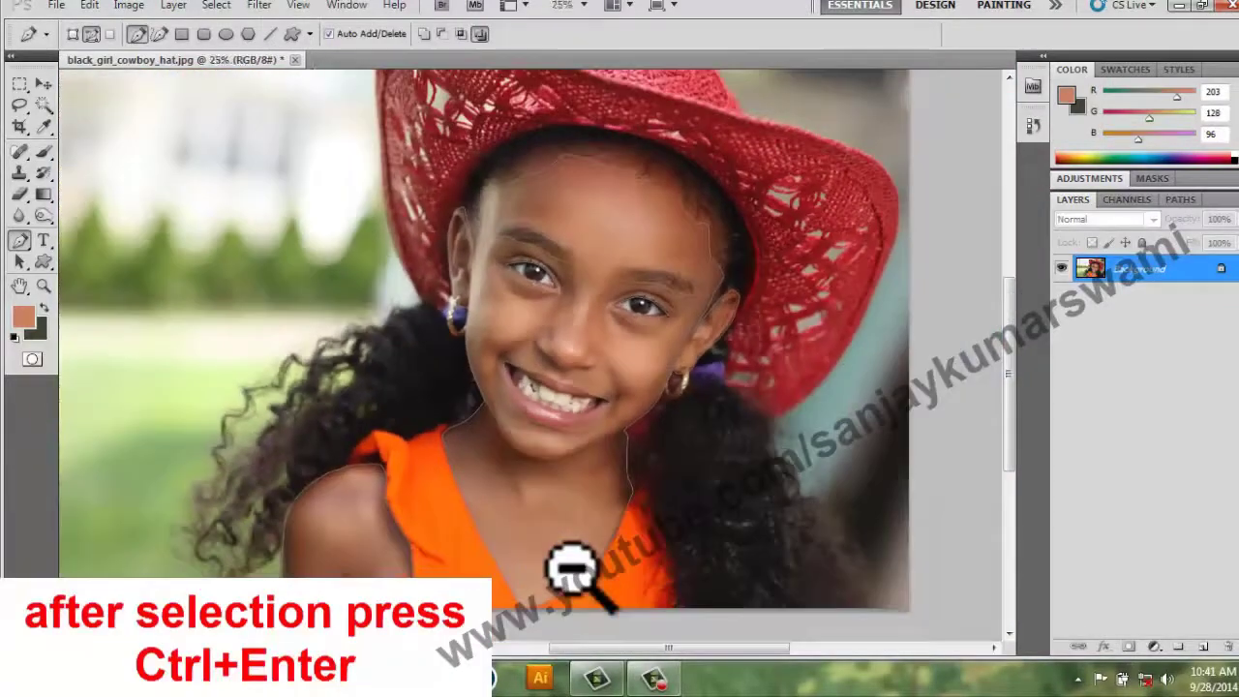
{"action": "scroll", "coordinate": [577, 576], "scroll_direction": "down", "scroll_amount": 1}
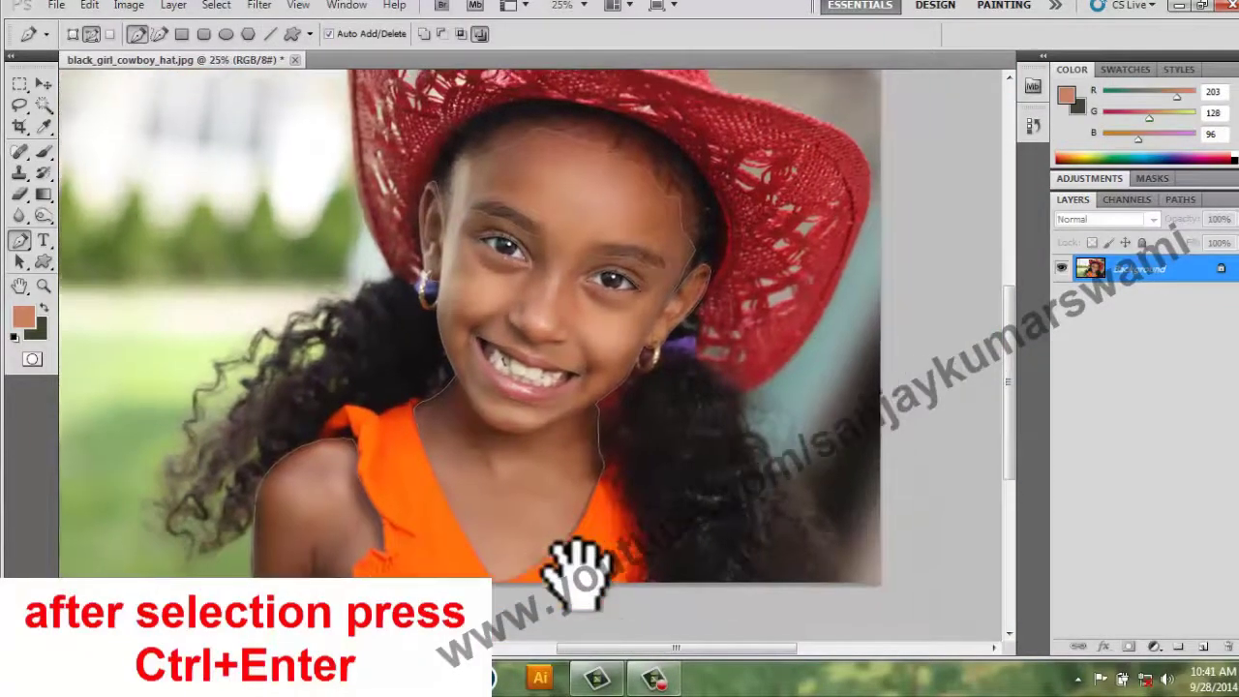
{"action": "key", "text": "ctrl+Return"}
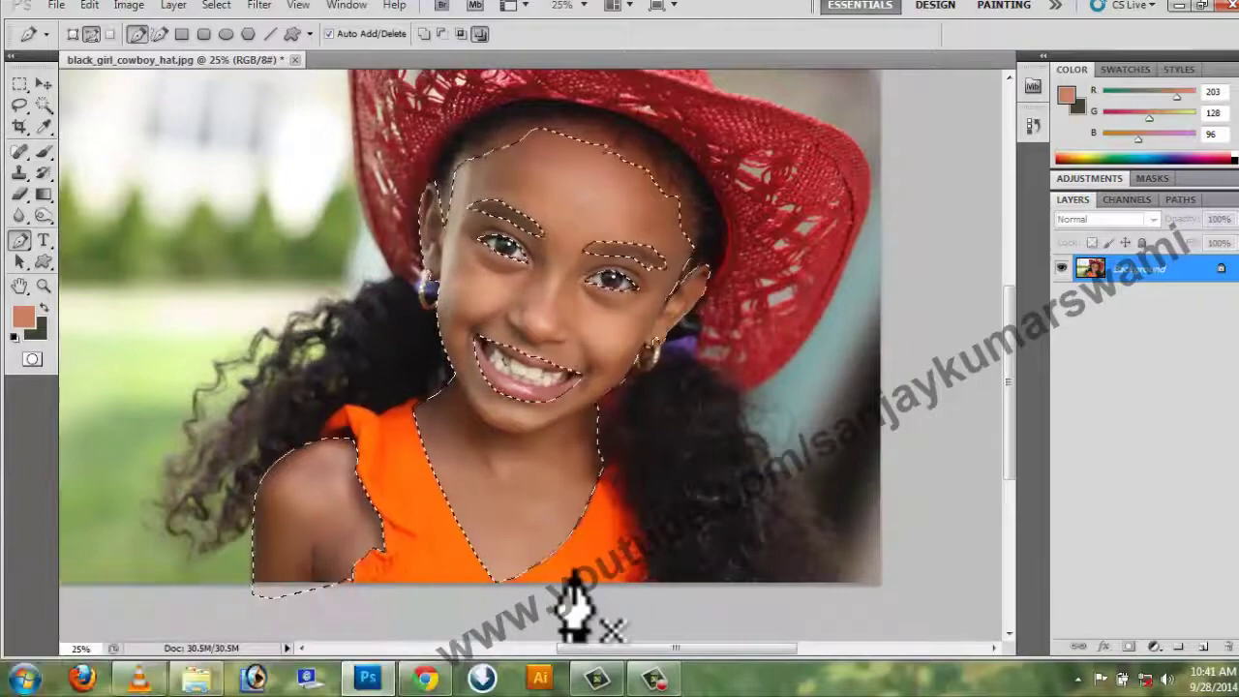
Feather the skin selection with a radius of 10 pixels
{"action": "key", "text": "shift+F6"}
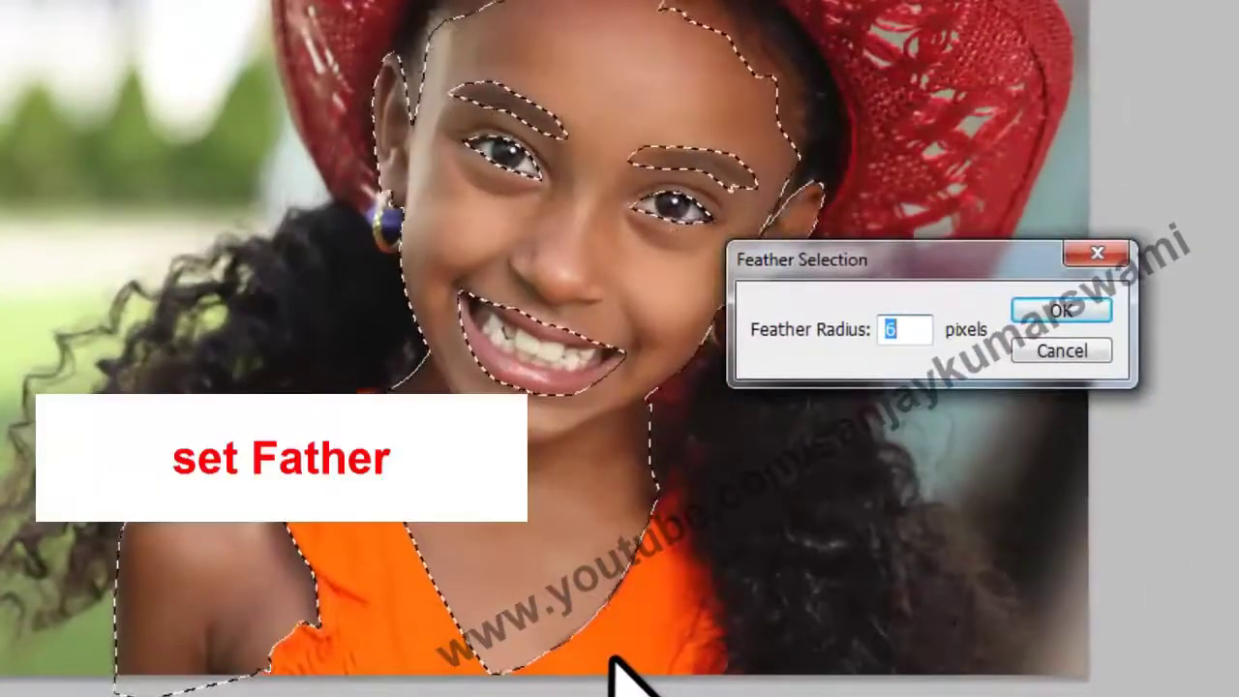
{"action": "type", "text": "10"}
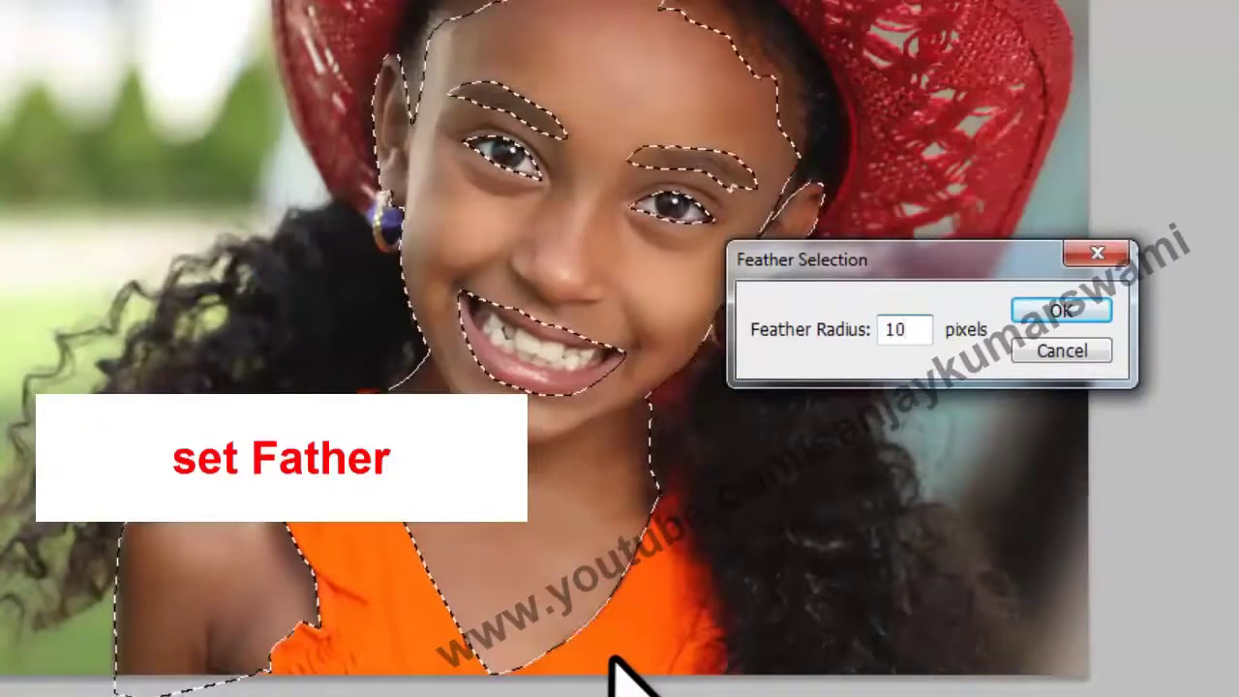
{"action": "key", "text": "Return"}
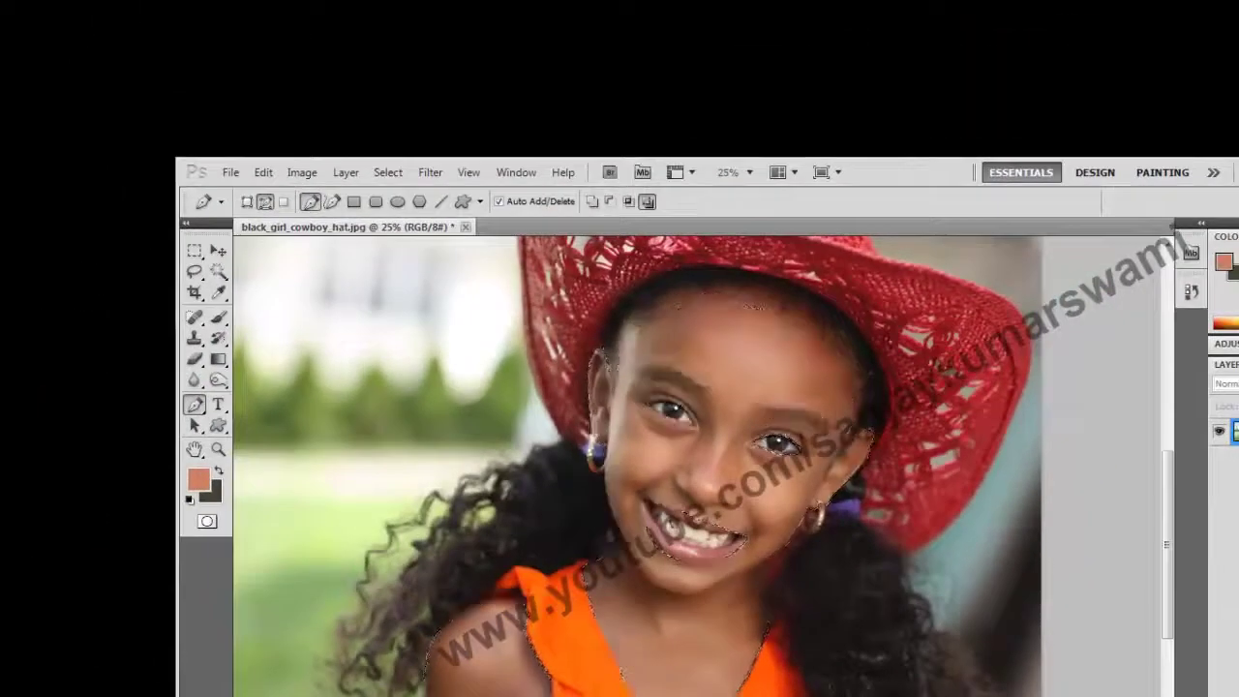
Brighten the selected skin with a Curves adjustment on the RGB channel, moving a midpoint to input 106 and output 136
{"action": "key", "text": "ctrl+plus"}
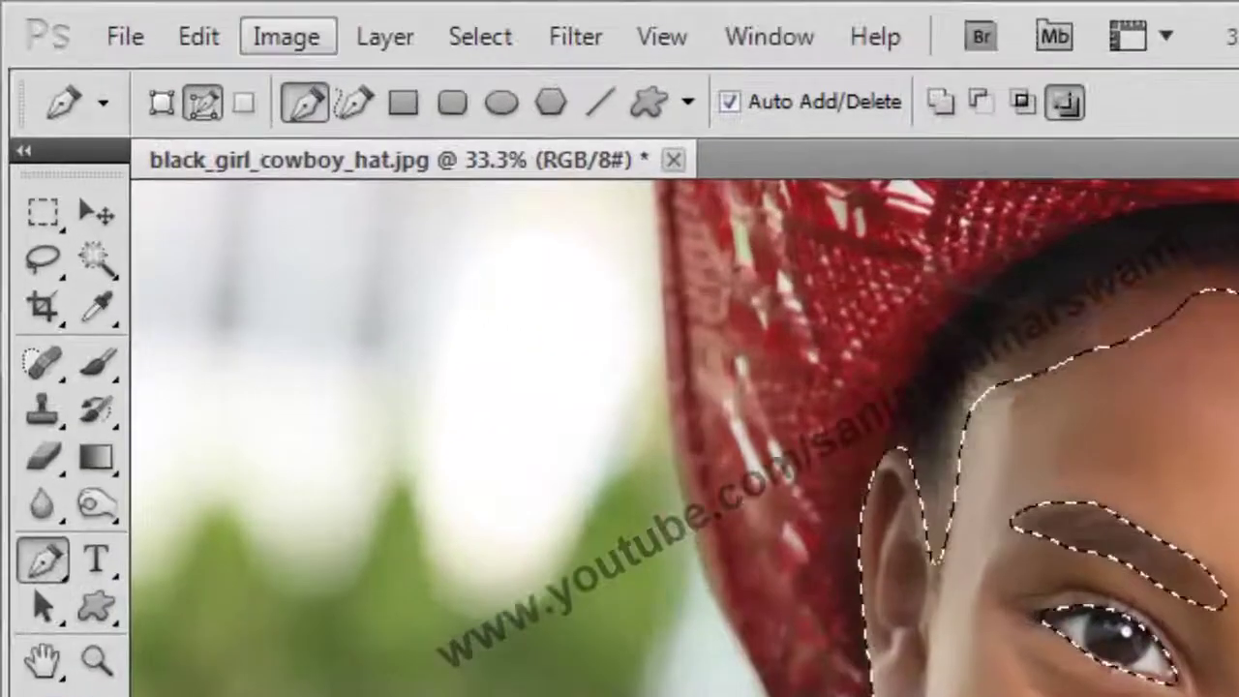
{"action": "left_click", "coordinate": [289, 63]}
{"action": "mouse_move", "coordinate": [344, 155]}
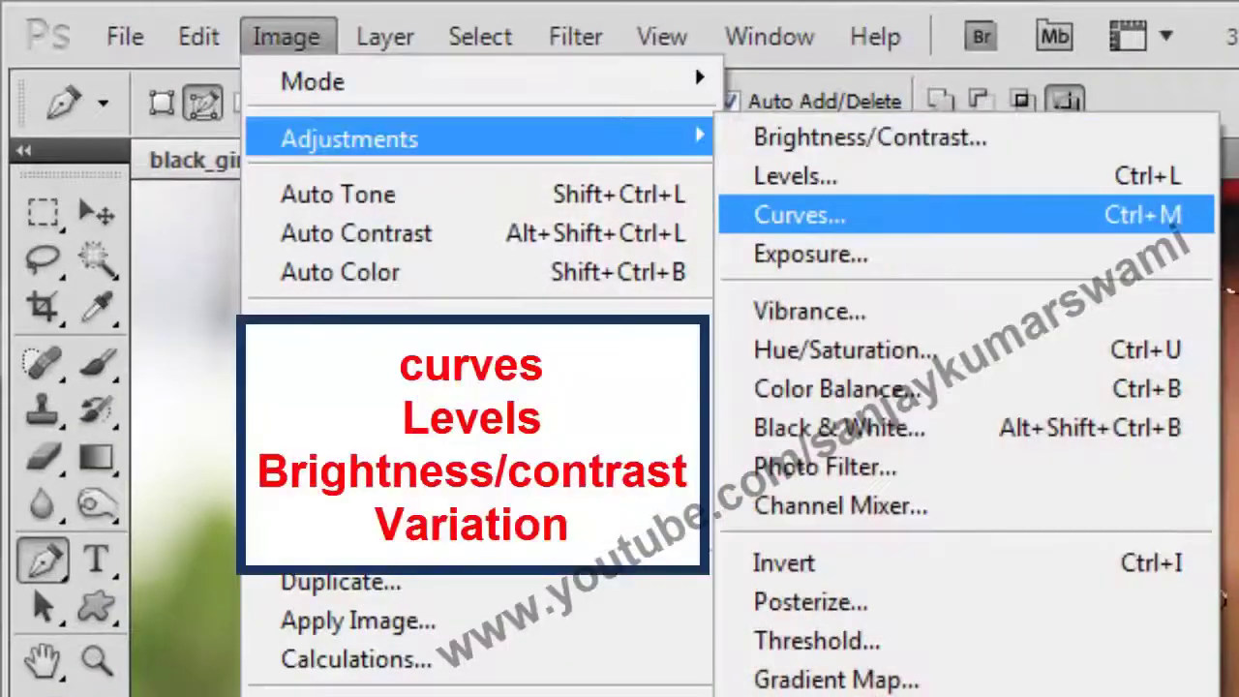
{"action": "left_click", "coordinate": [799, 215]}
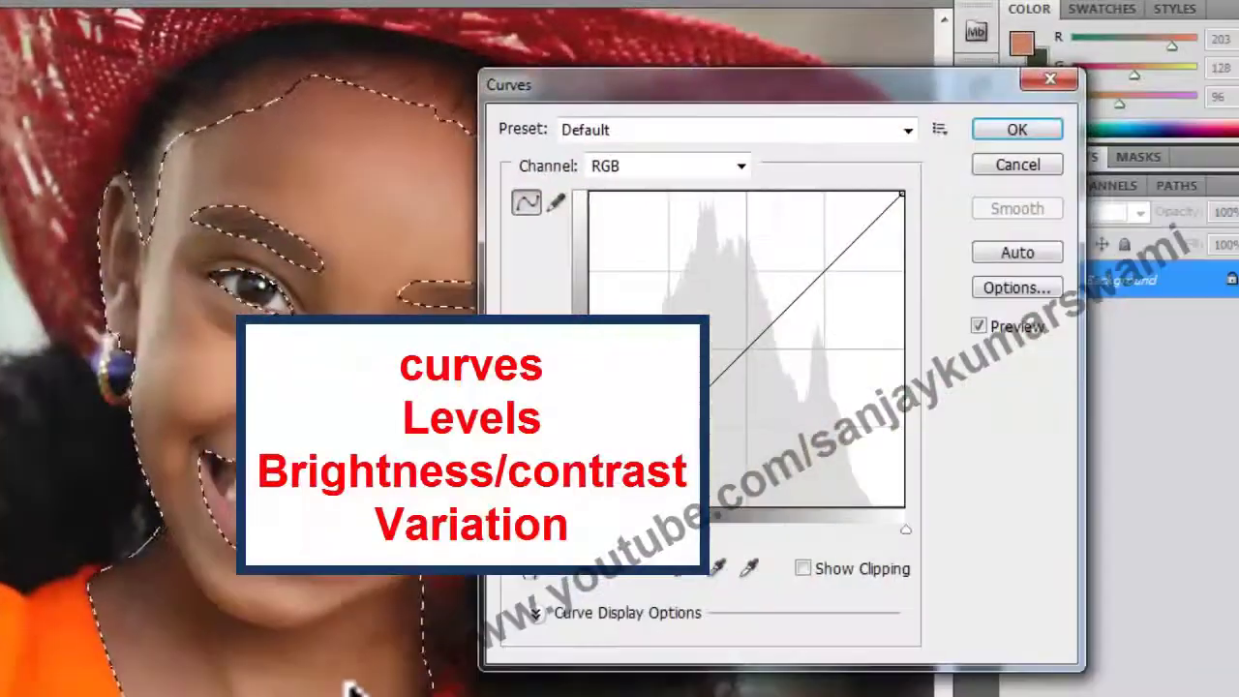
{"action": "left_click_drag", "start_coordinate": [716, 85], "coordinate": [852, 80]}
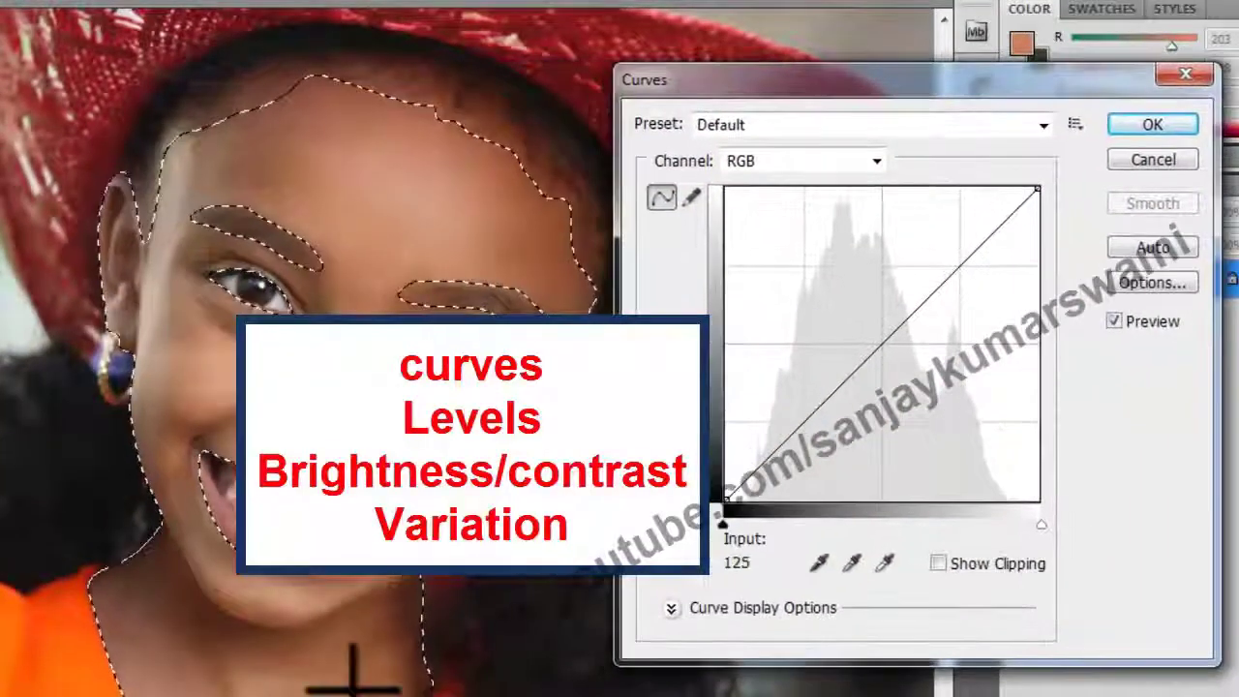
{"action": "left_click_drag", "start_coordinate": [879, 346], "coordinate": [861, 334]}
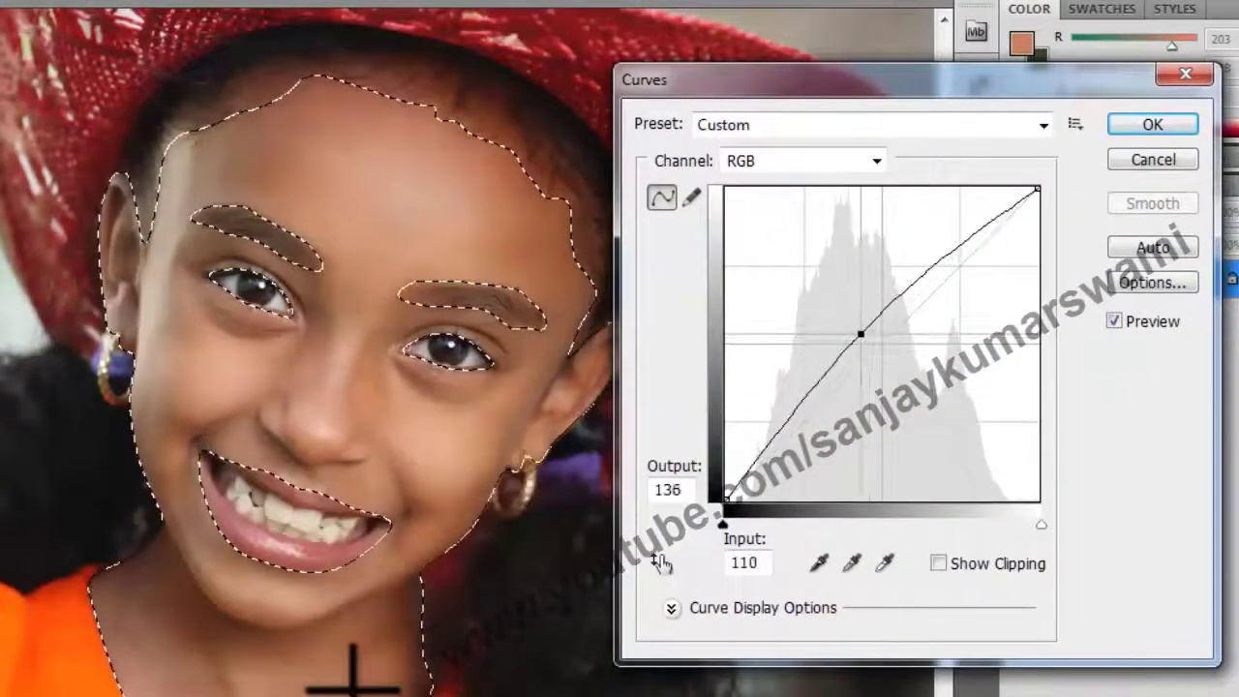
{"action": "key", "text": "Left"}
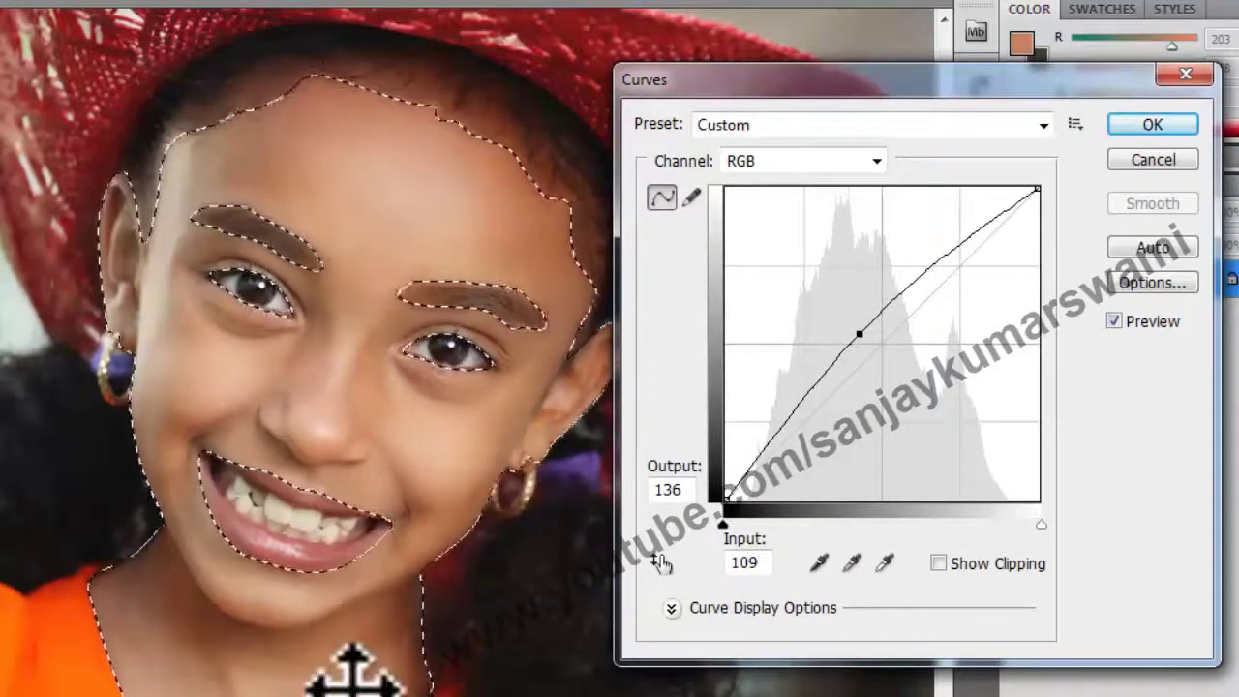
{"action": "key", "text": "Left"}
{"action": "key", "text": "Left"}
{"action": "key", "text": "Left"}
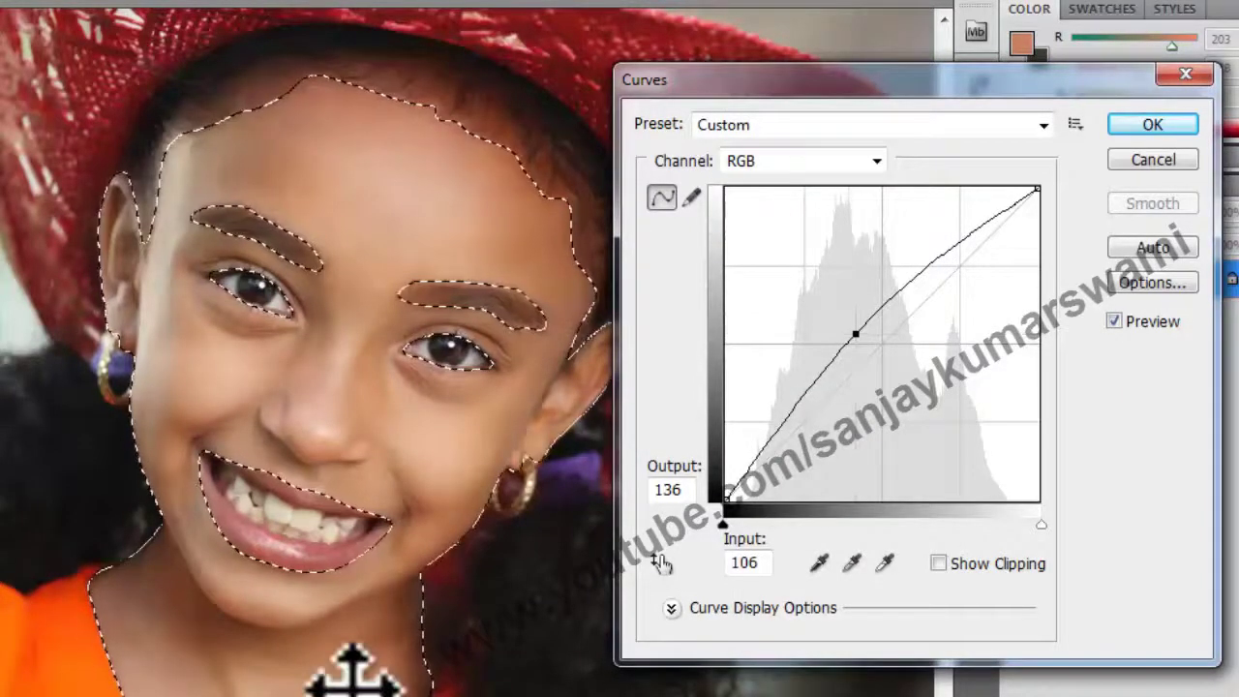
{"action": "key", "text": "Return"}
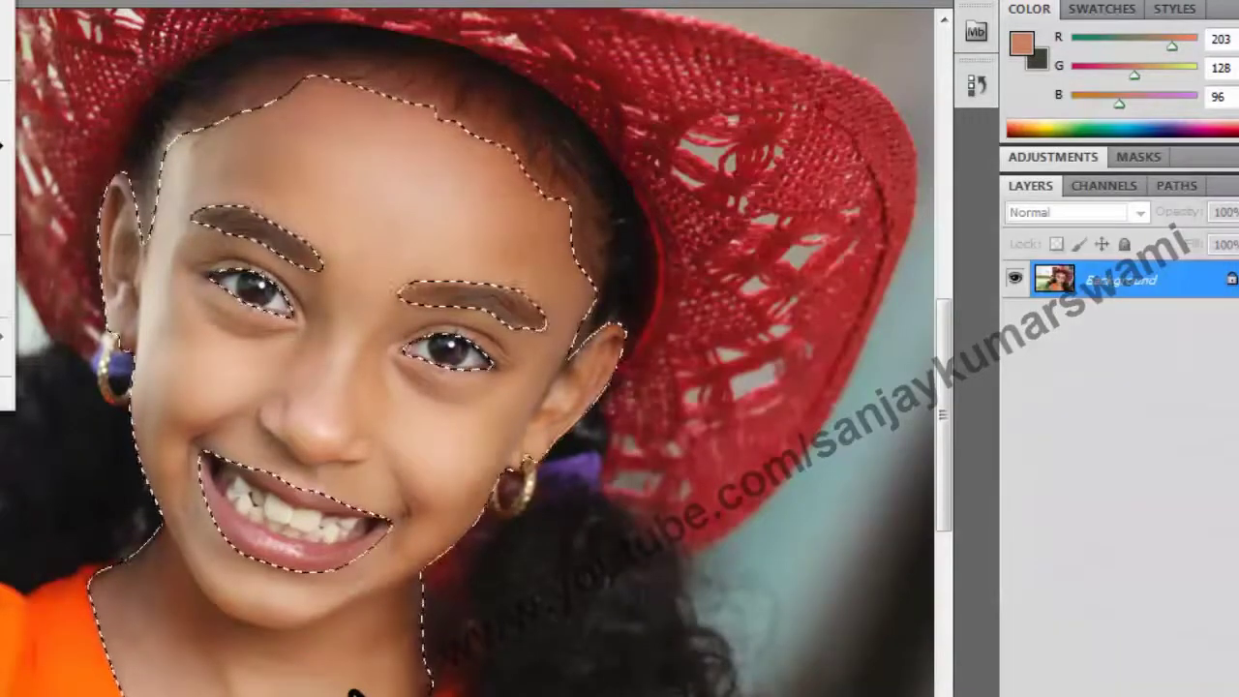
Apply Brightness/Contrast to the selected skin with brightness 8 and contrast 19
{"action": "mouse_move", "coordinate": [1, 2]}
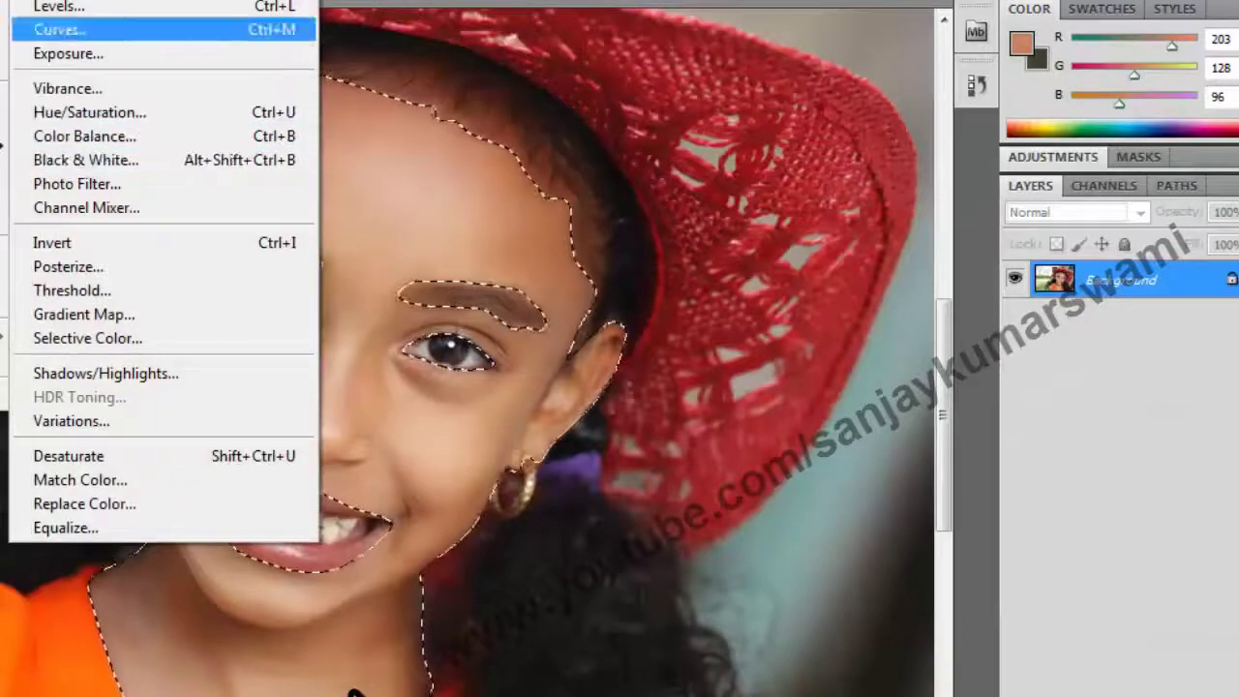
{"action": "key", "text": "Up"}
{"action": "key", "text": "Up"}
{"action": "key", "text": "Return"}
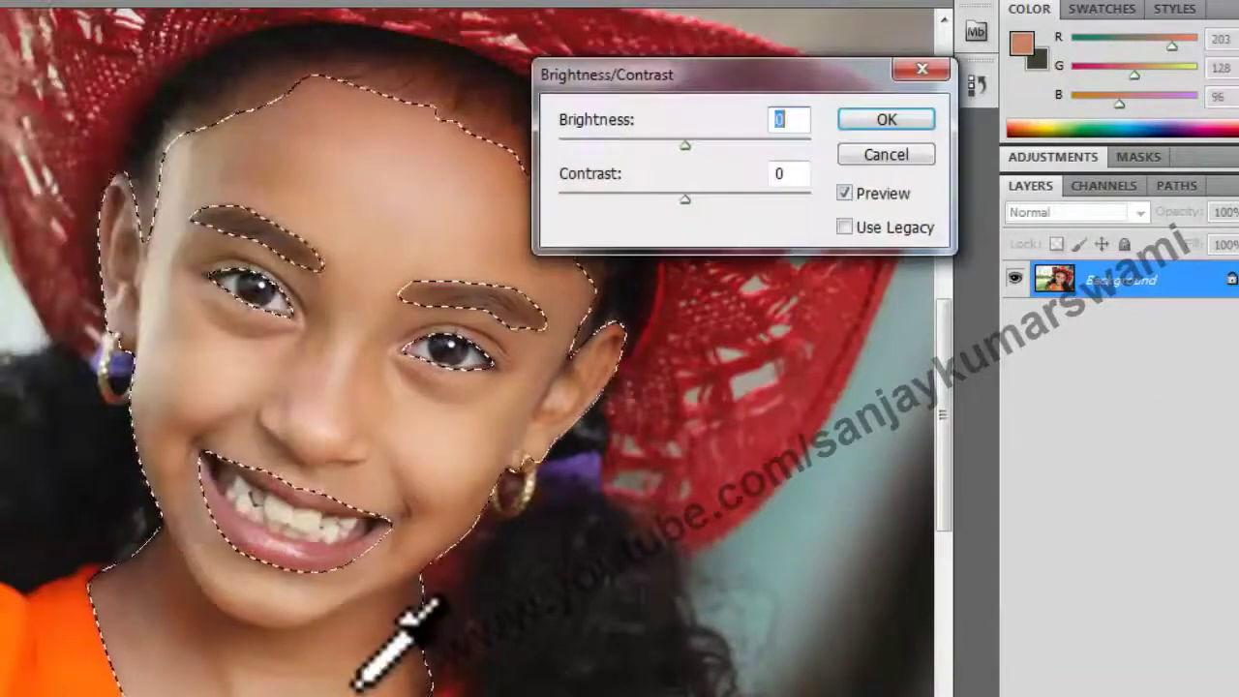
{"action": "key", "text": "Tab"}
{"action": "key", "text": "shift+Up"}
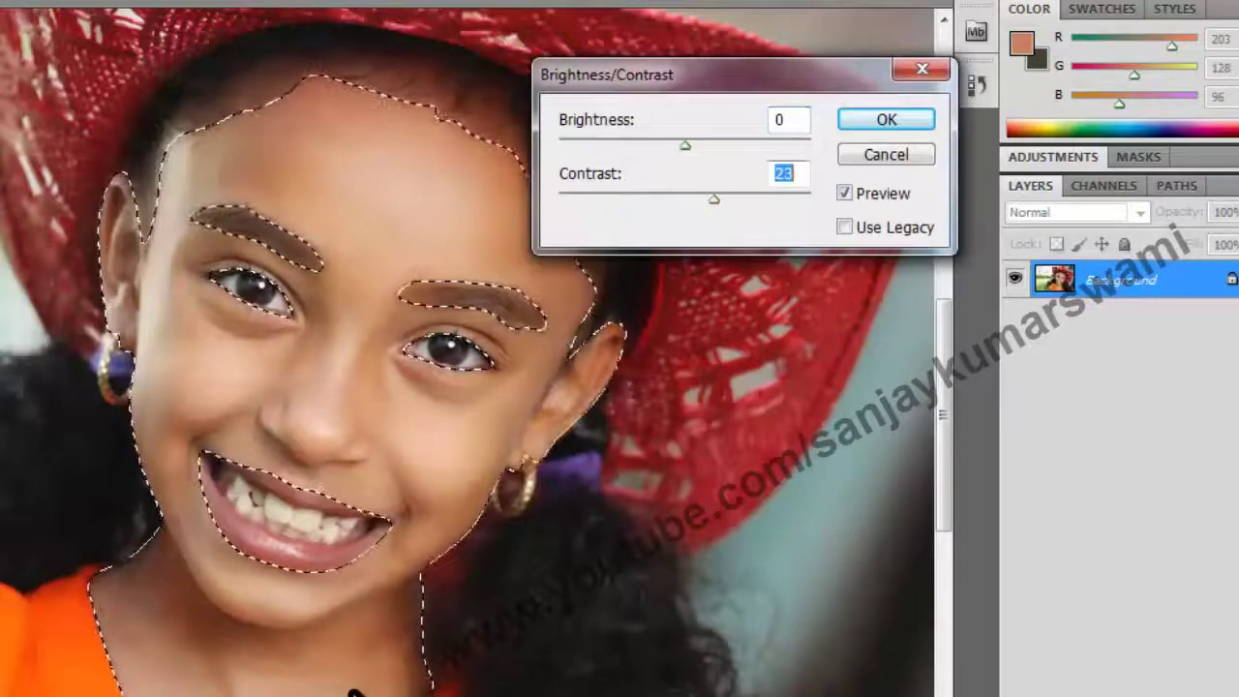
{"action": "mouse_move", "coordinate": [685, 145]}
{"action": "left_mouse_down"}
{"action": "mouse_move", "coordinate": [704, 146]}
{"action": "mouse_move", "coordinate": [680, 145]}
{"action": "left_mouse_up"}
{"action": "key", "text": "shift+Up"}
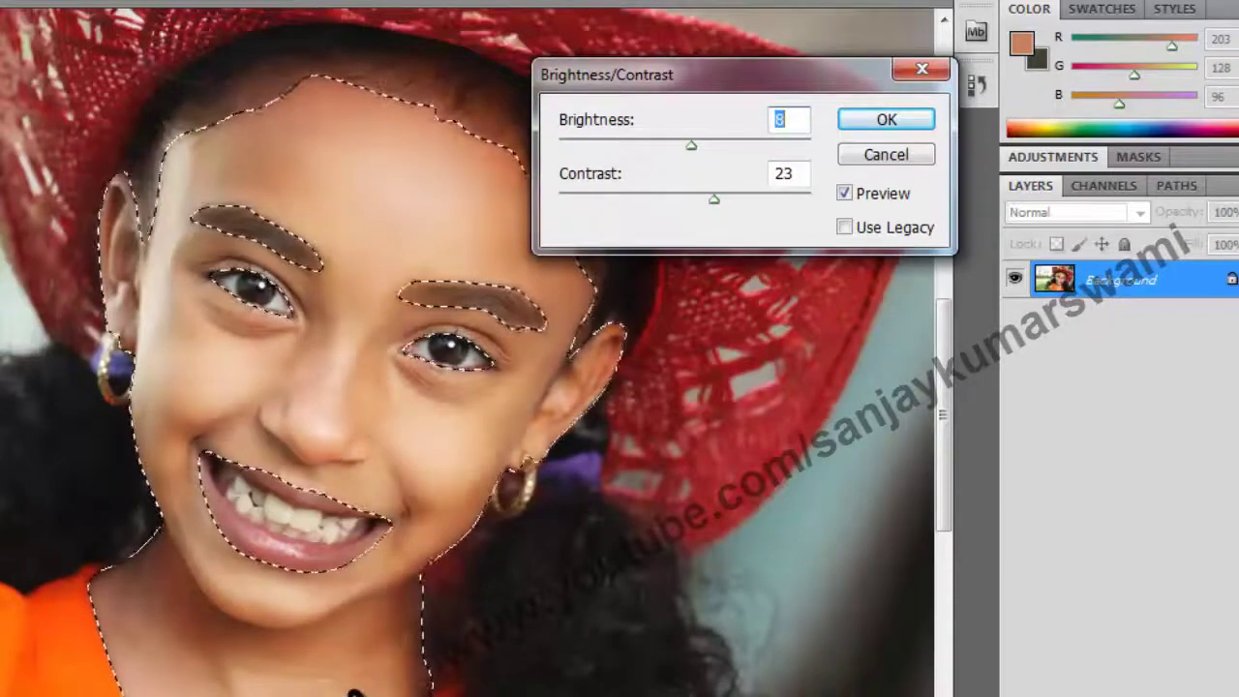
{"action": "key", "text": "Tab"}
{"action": "key", "text": "Up"}
{"action": "key", "text": "Up"}
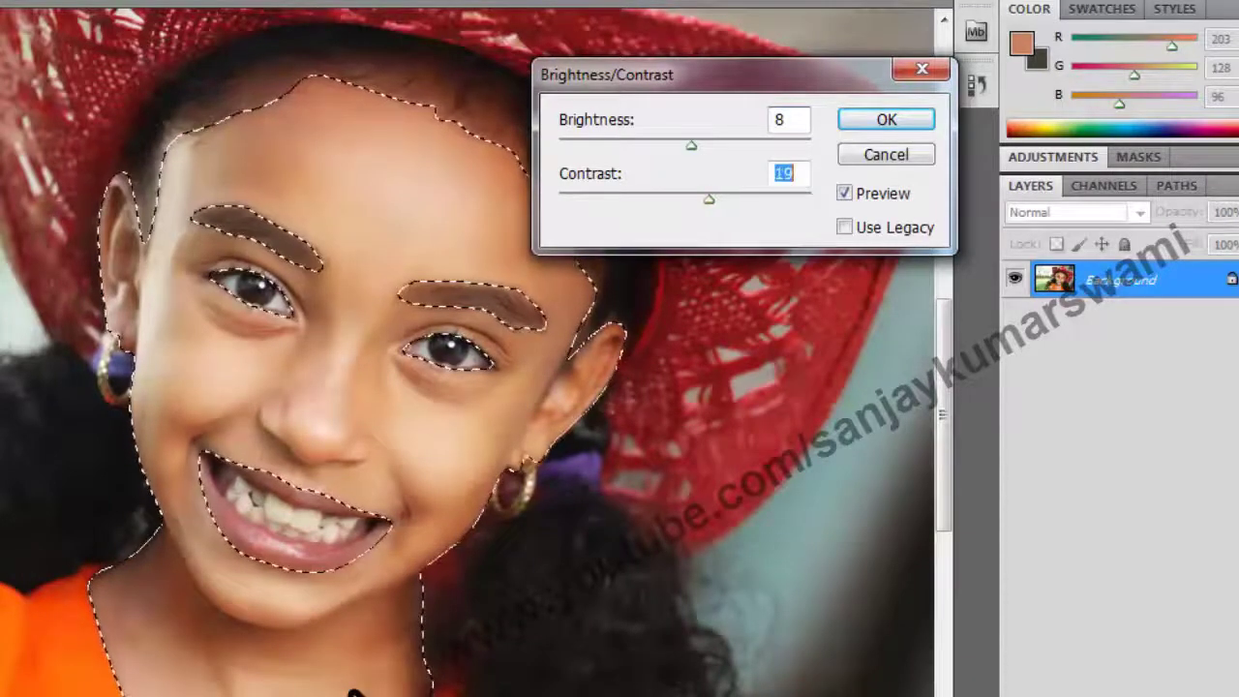
{"action": "key", "text": "Return"}
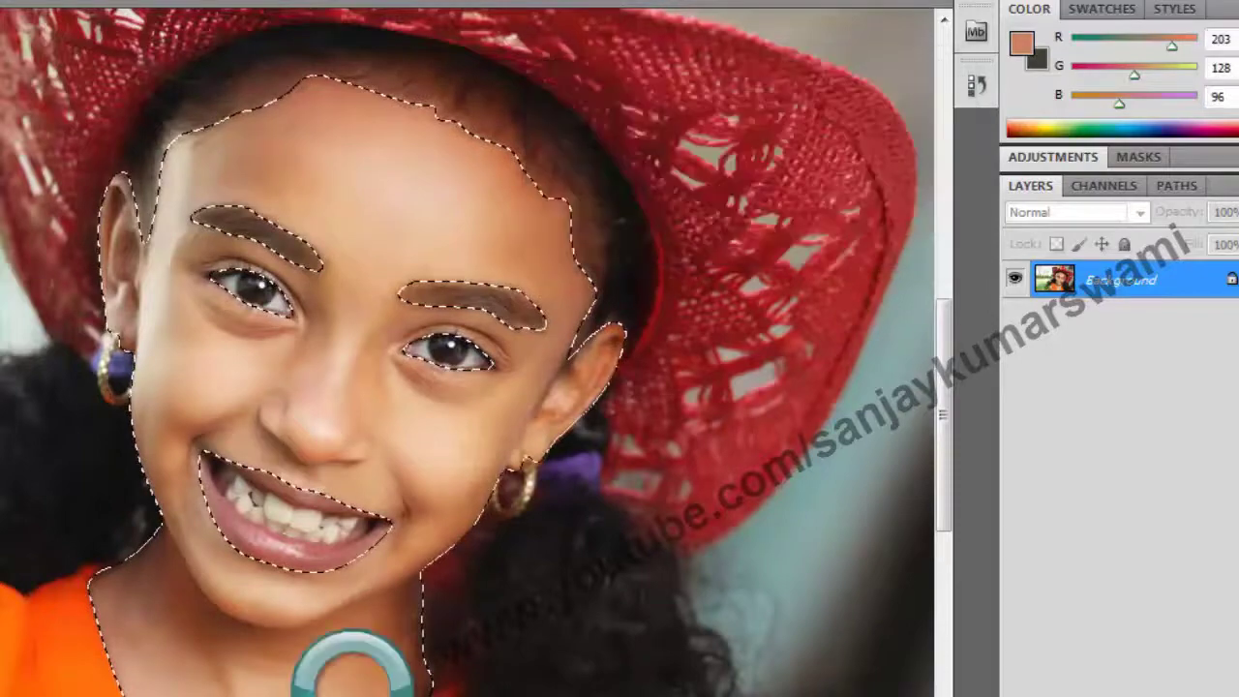
Lighten the selected skin's midtones with a Levels adjustment on the RGB channel, setting the midtone input to 1.21
{"action": "scroll", "coordinate": [352, 689], "scroll_direction": "down", "scroll_amount": 3}
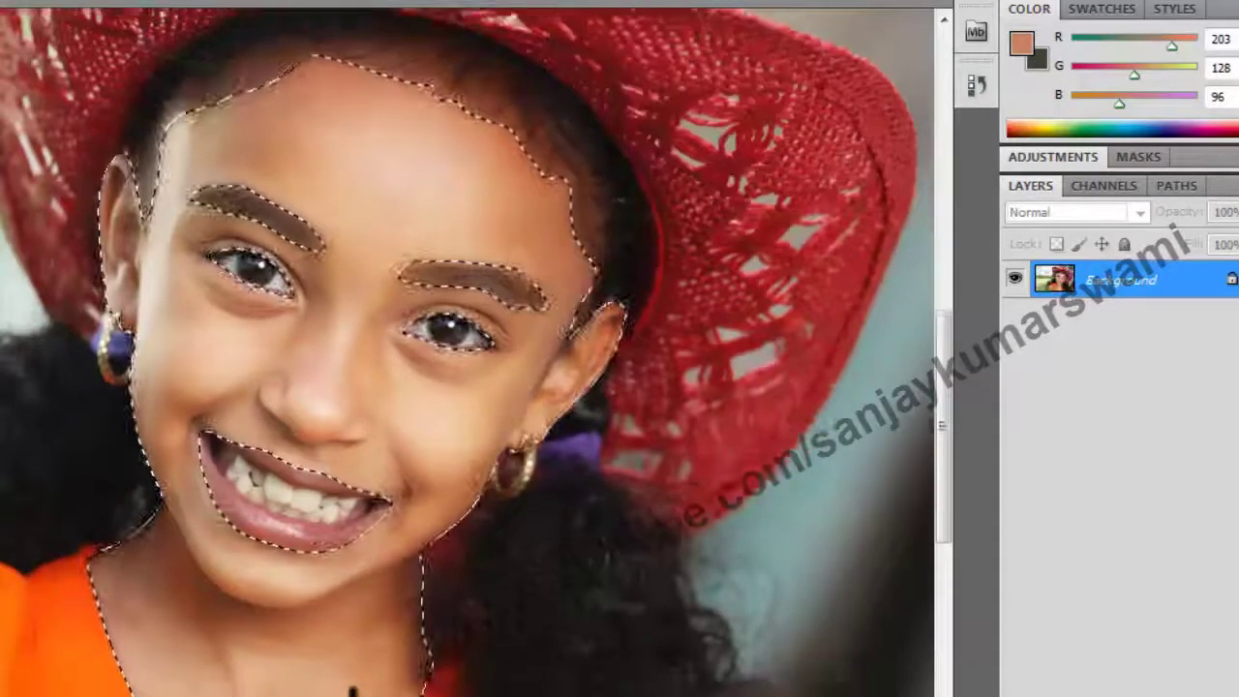
{"action": "scroll", "coordinate": [352, 689], "scroll_direction": "down", "scroll_amount": 1}
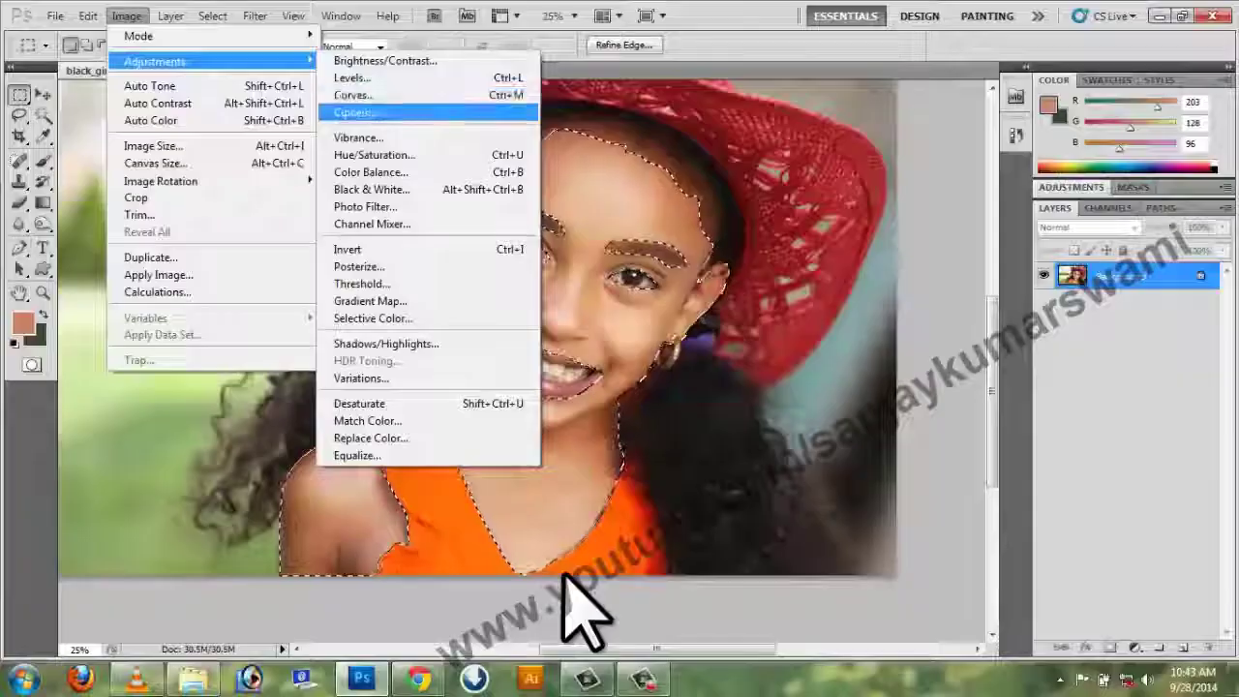
{"action": "key", "text": "Up"}
{"action": "key", "text": "Up"}
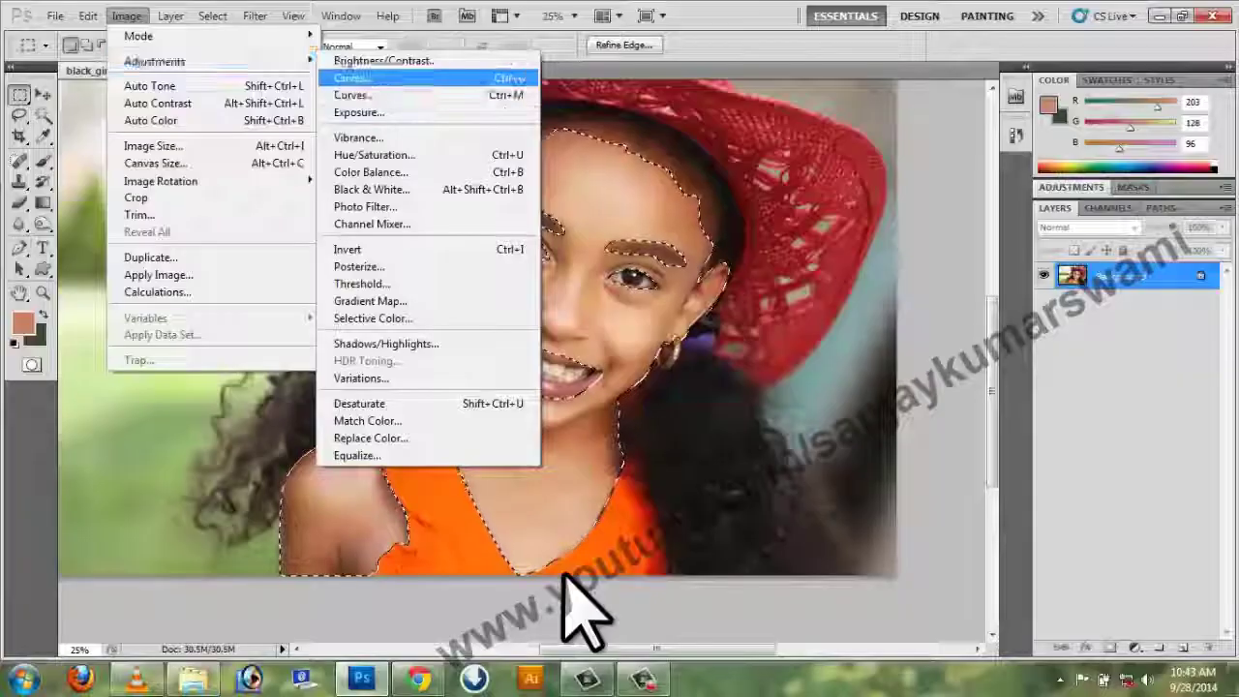
{"action": "key", "text": "Return"}
{"action": "left_click_drag", "start_coordinate": [629, 114], "coordinate": [787, 115]}
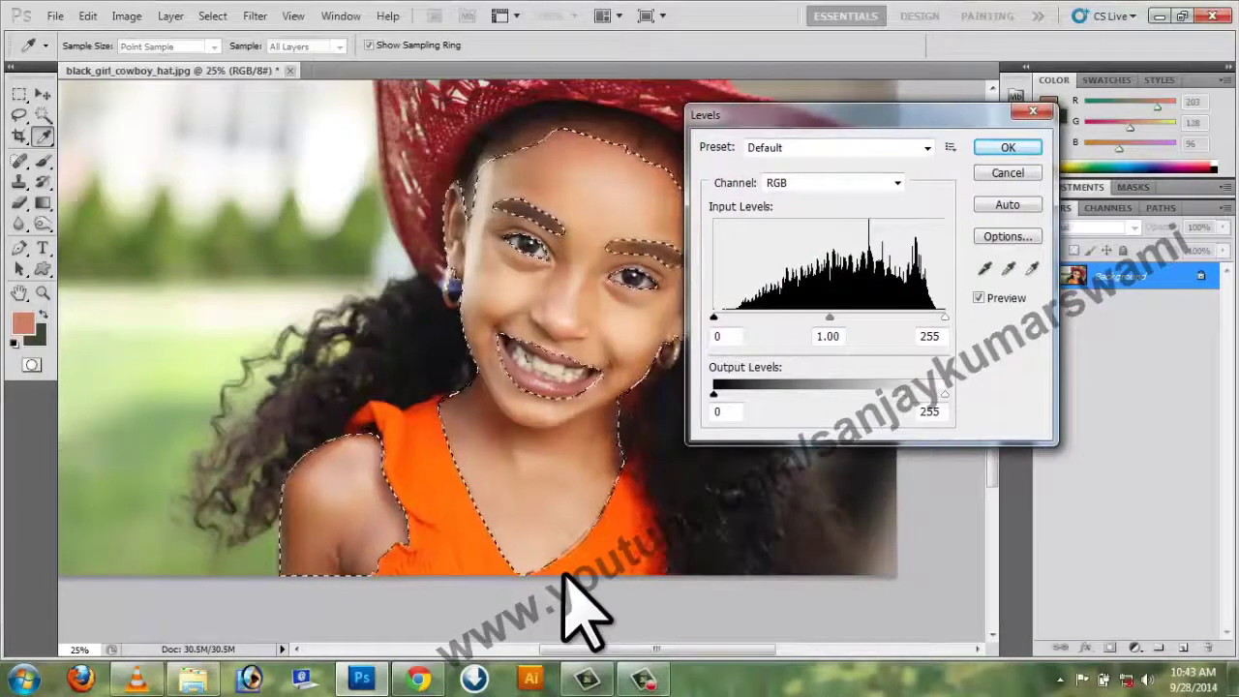
{"action": "mouse_move", "coordinate": [829, 317]}
{"action": "left_mouse_down"}
{"action": "mouse_move", "coordinate": [844, 317]}
{"action": "mouse_move", "coordinate": [811, 318]}
{"action": "left_mouse_up"}
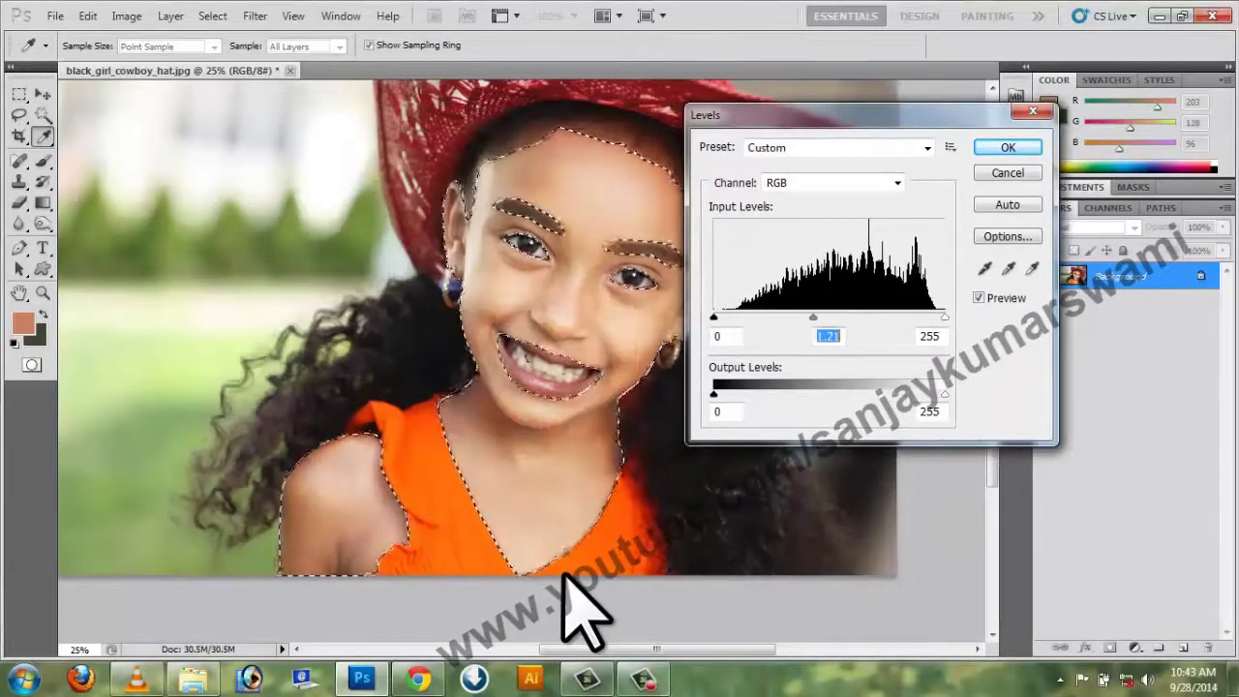
{"action": "key", "text": "Return"}
Apply another Brightness/Contrast adjustment to the skin selection with brightness 0 and contrast 10
{"action": "key", "text": "alt+i"}
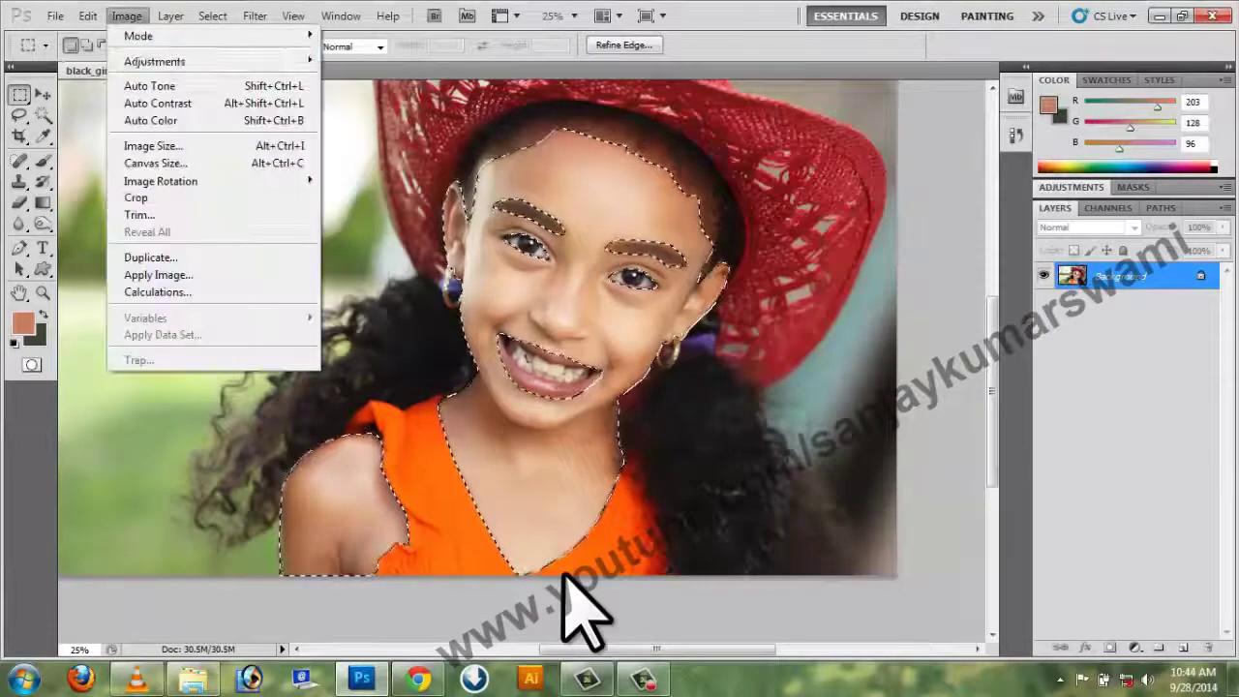
{"action": "key", "text": "a"}
{"action": "key", "text": "e"}
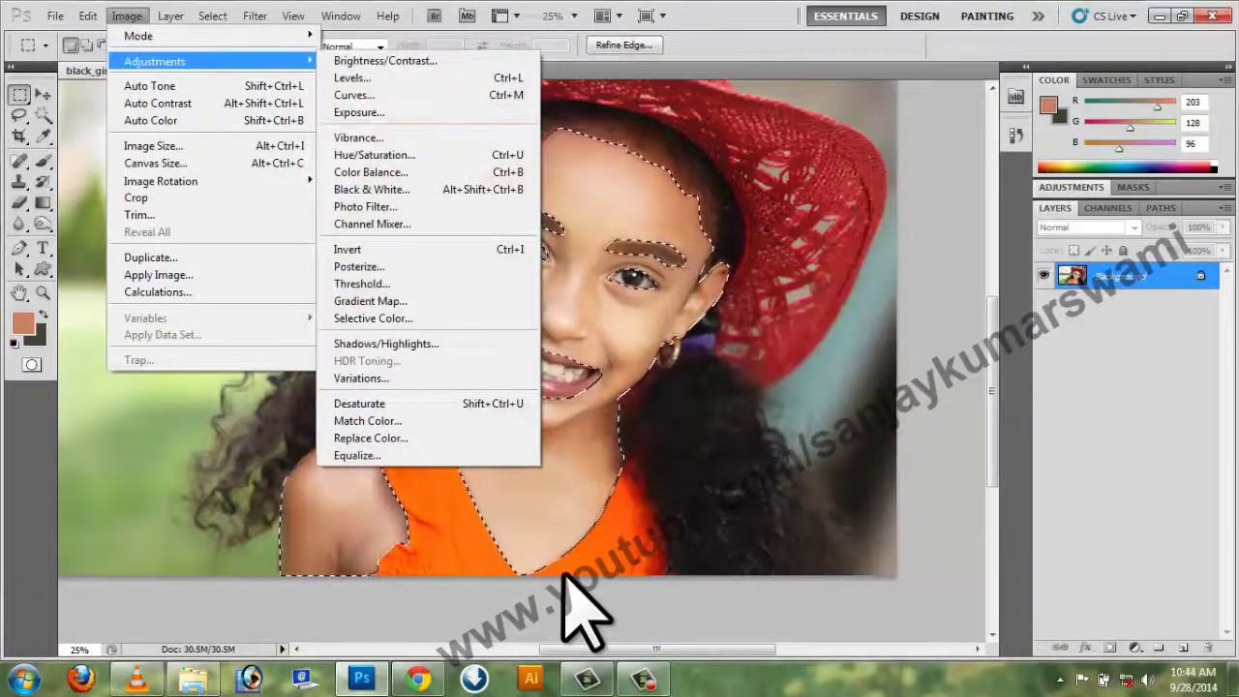
{"action": "left_click", "coordinate": [385, 61]}
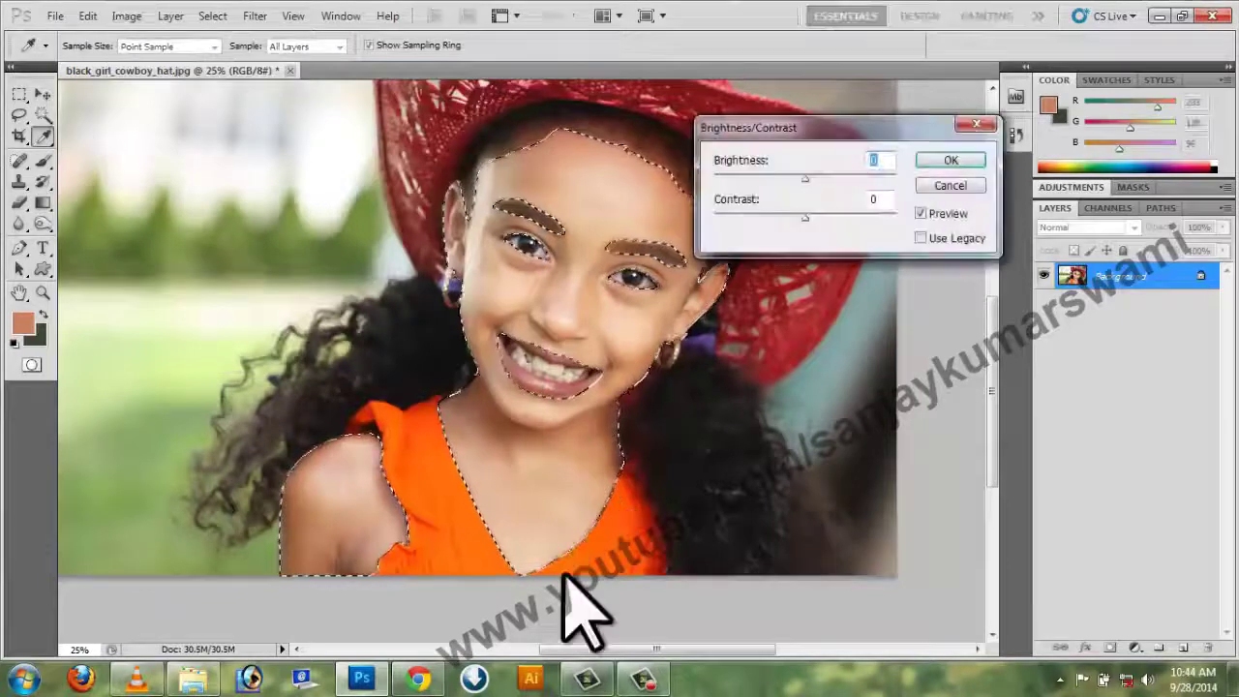
{"action": "left_click_drag", "start_coordinate": [806, 217], "coordinate": [821, 218]}
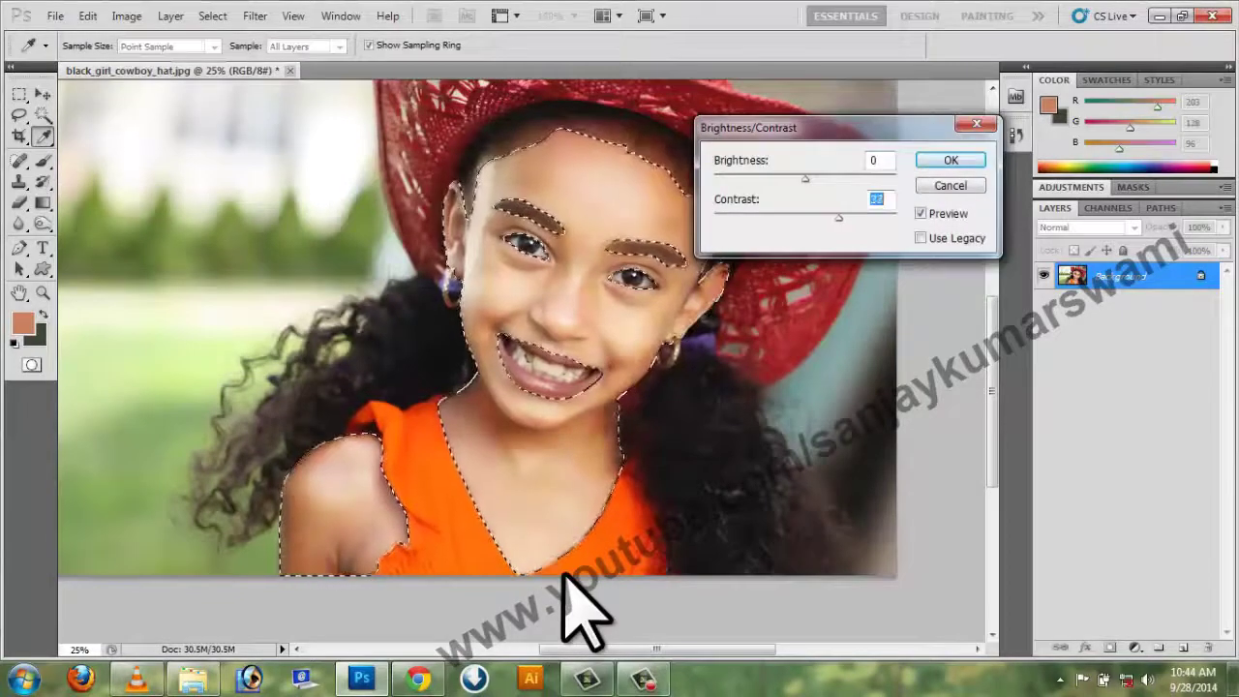
{"action": "key", "text": "shift+Down"}
{"action": "left_click_drag", "start_coordinate": [805, 179], "coordinate": [805, 179]}
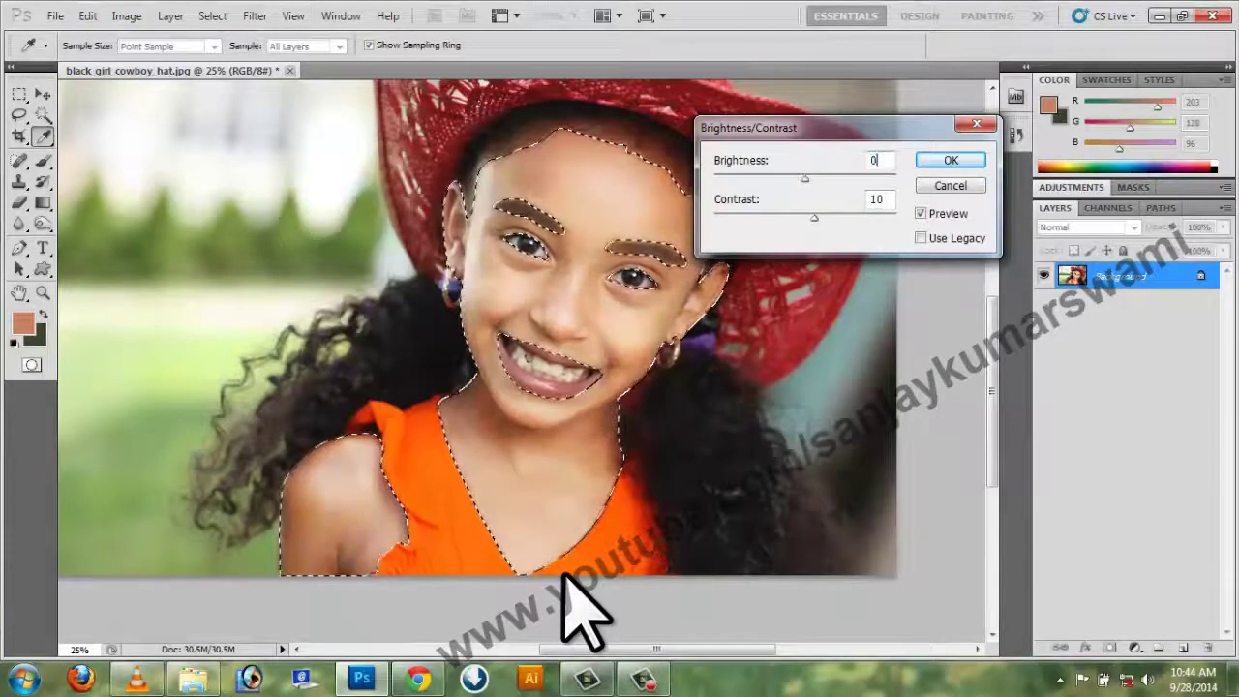
{"action": "key", "text": "Return"}
{"action": "key", "text": "m"}
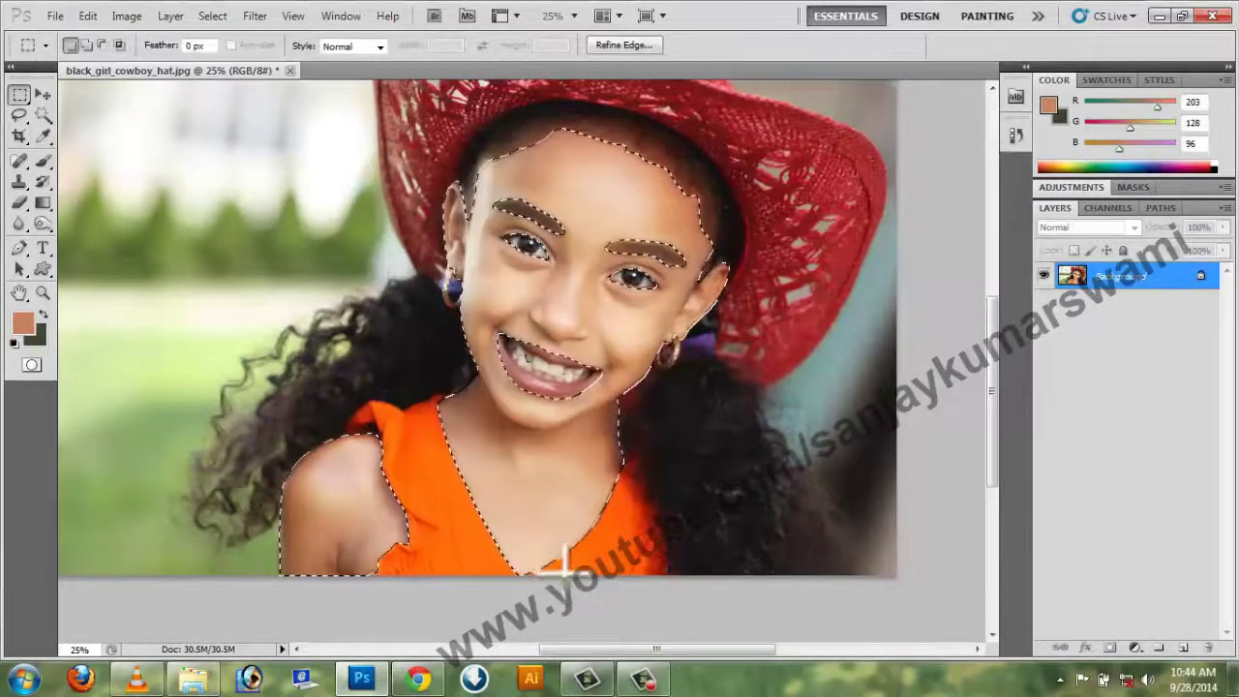
Start an Exposure adjustment on the skin selection with exposure +0.24 and gamma correction 1.04
{"action": "left_click", "coordinate": [127, 16]}
{"action": "mouse_move", "coordinate": [154, 61]}
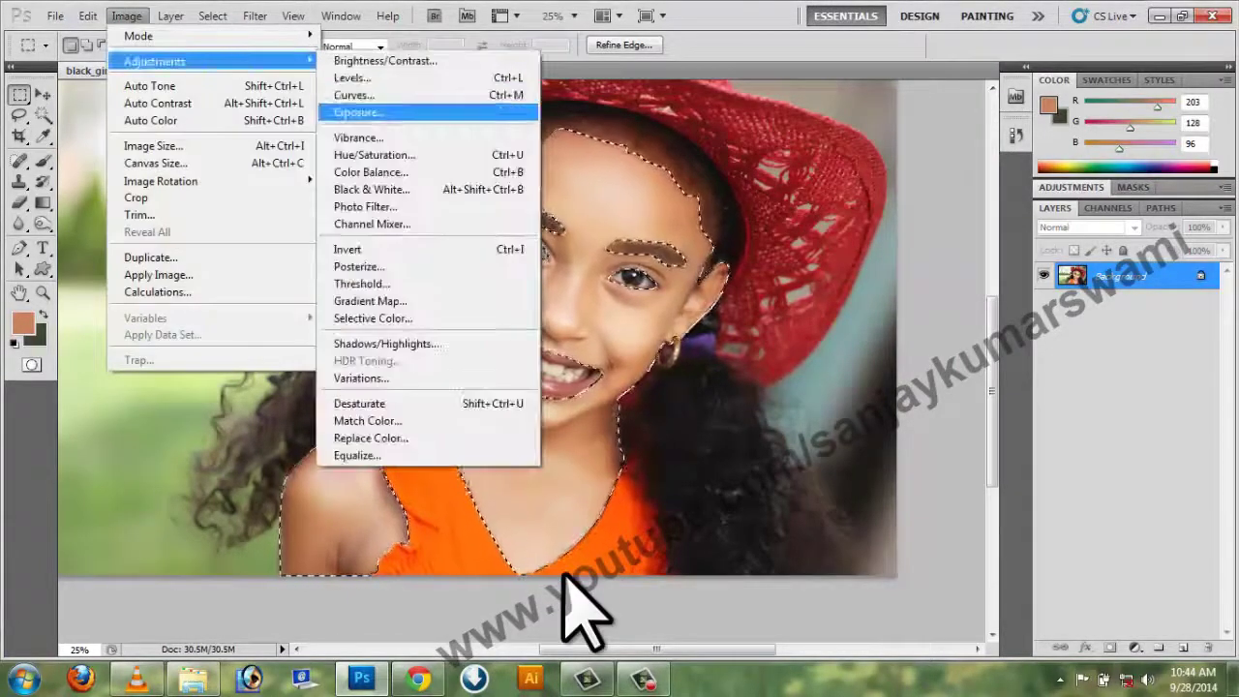
{"action": "key", "text": "Return"}
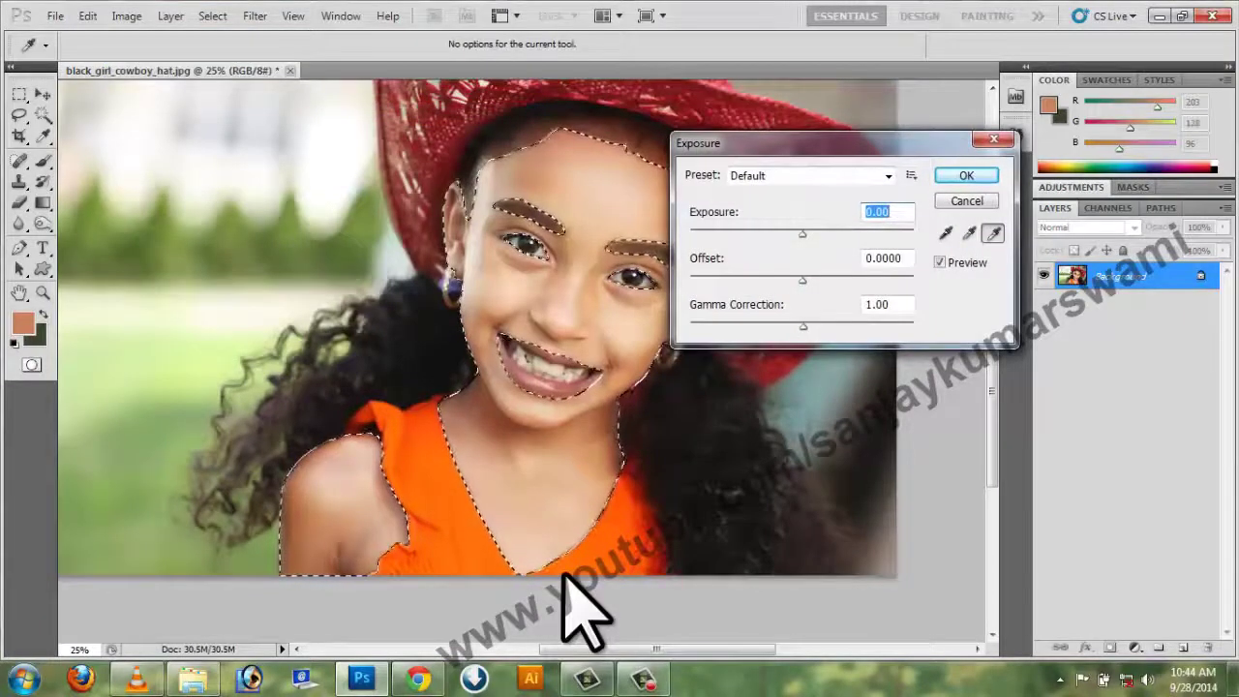
{"action": "left_click_drag", "start_coordinate": [803, 234], "coordinate": [819, 235]}
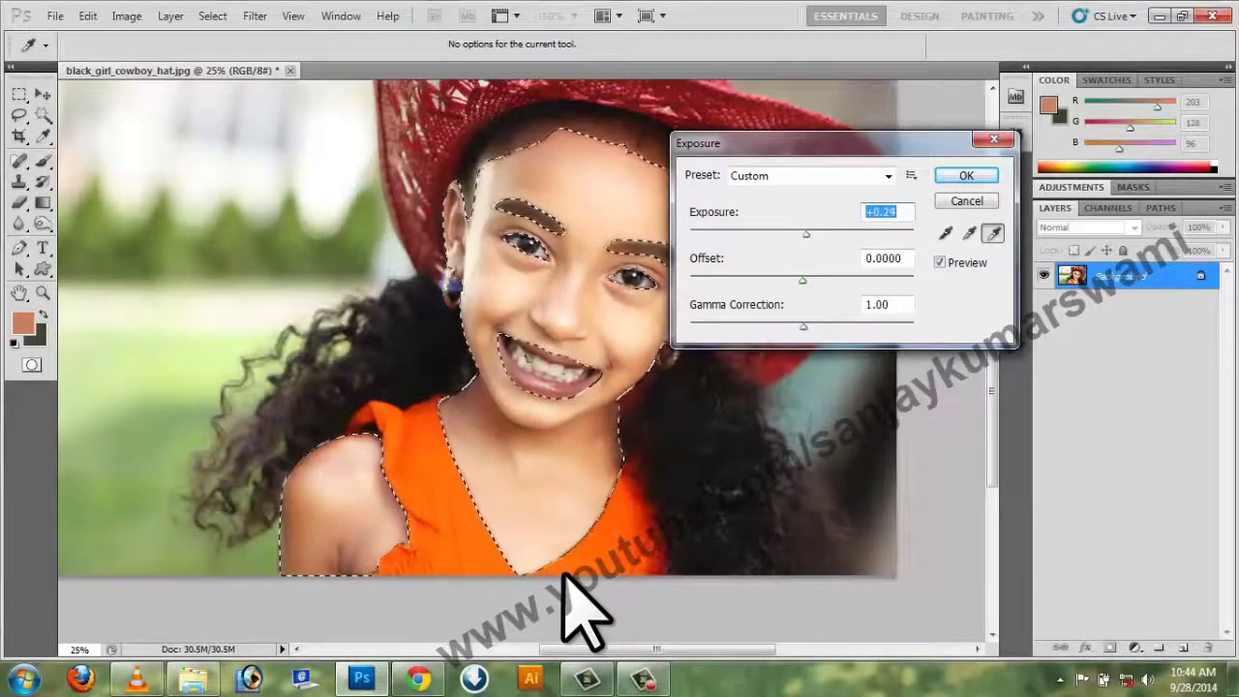
{"action": "key", "text": "Tab"}
{"action": "key", "text": "Tab"}
{"action": "key", "text": "shift+Up"}
{"action": "key", "text": "shift+Up"}
{"action": "key", "text": "Up"}
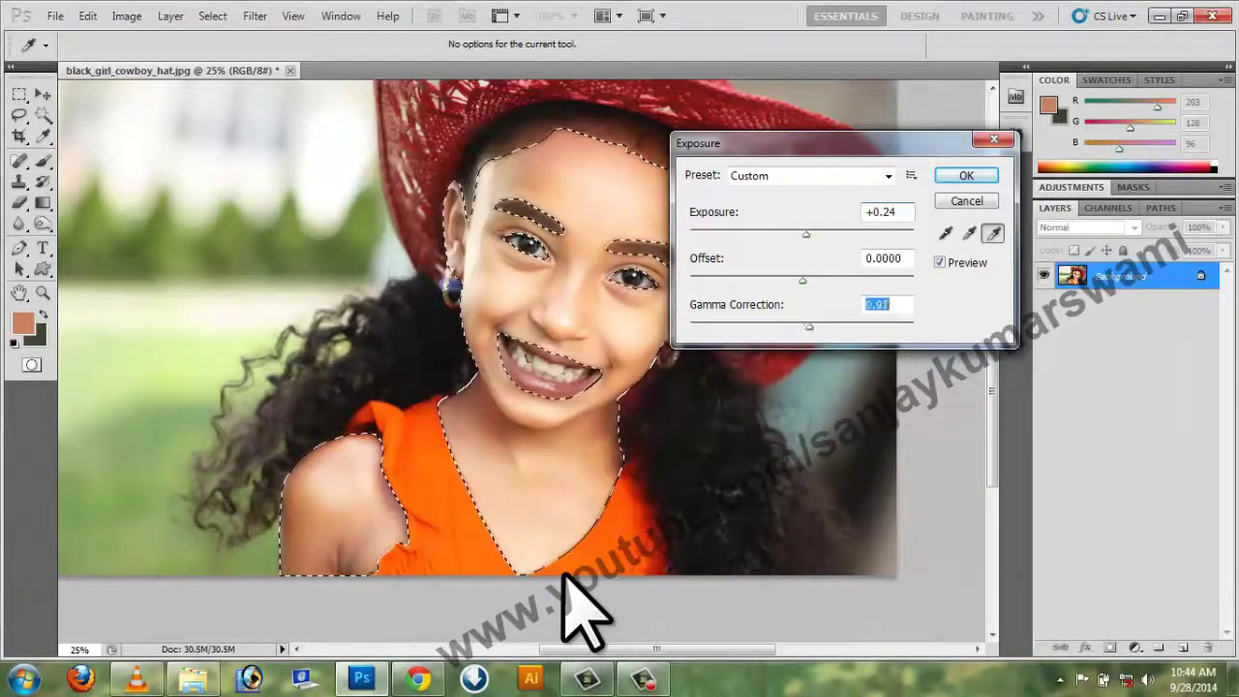
{"action": "key", "text": "shift+Down"}
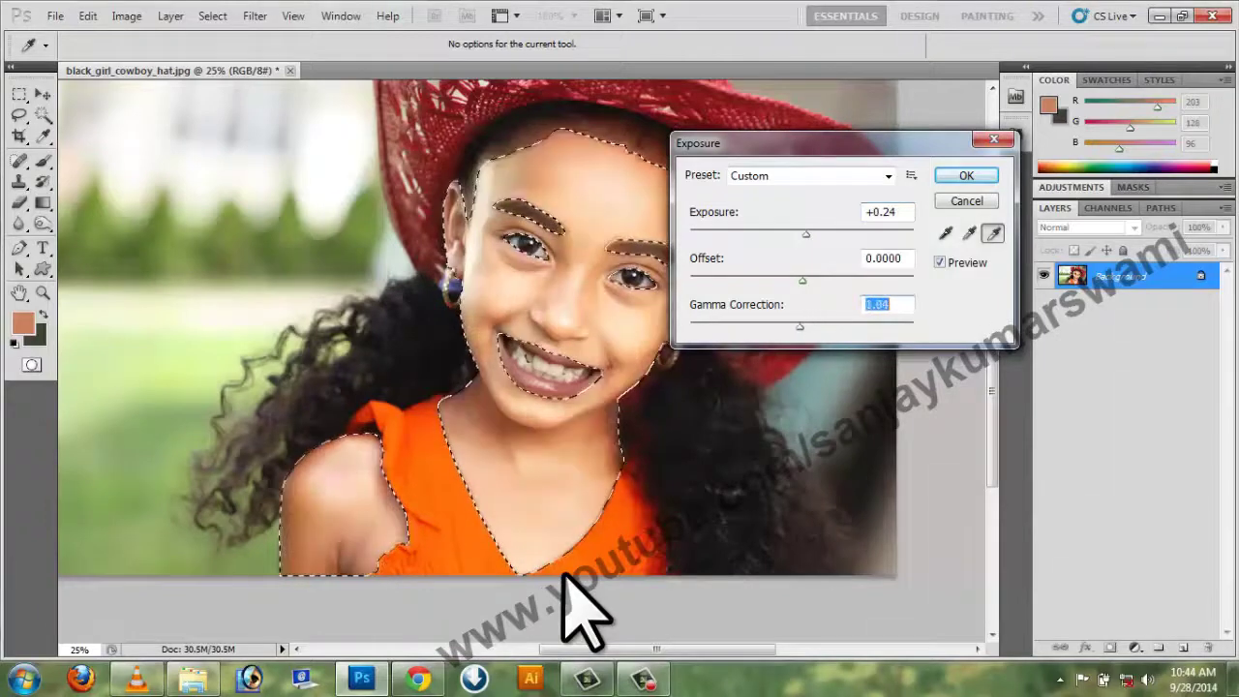
Fine-tune the offset and apply the Exposure adjustment to the skin
{"action": "left_click_drag", "start_coordinate": [802, 280], "coordinate": [809, 281]}
{"action": "key", "text": "Up"}
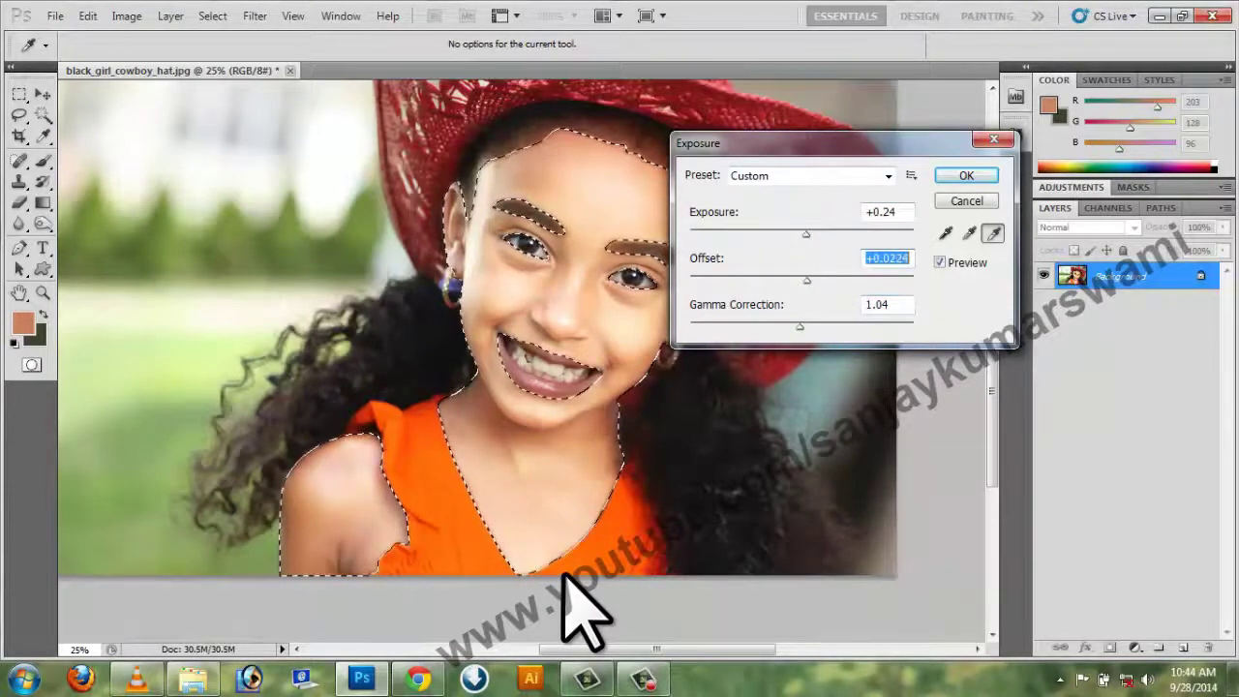
{"action": "key", "text": "shift+Down"}
{"action": "key", "text": "Return"}
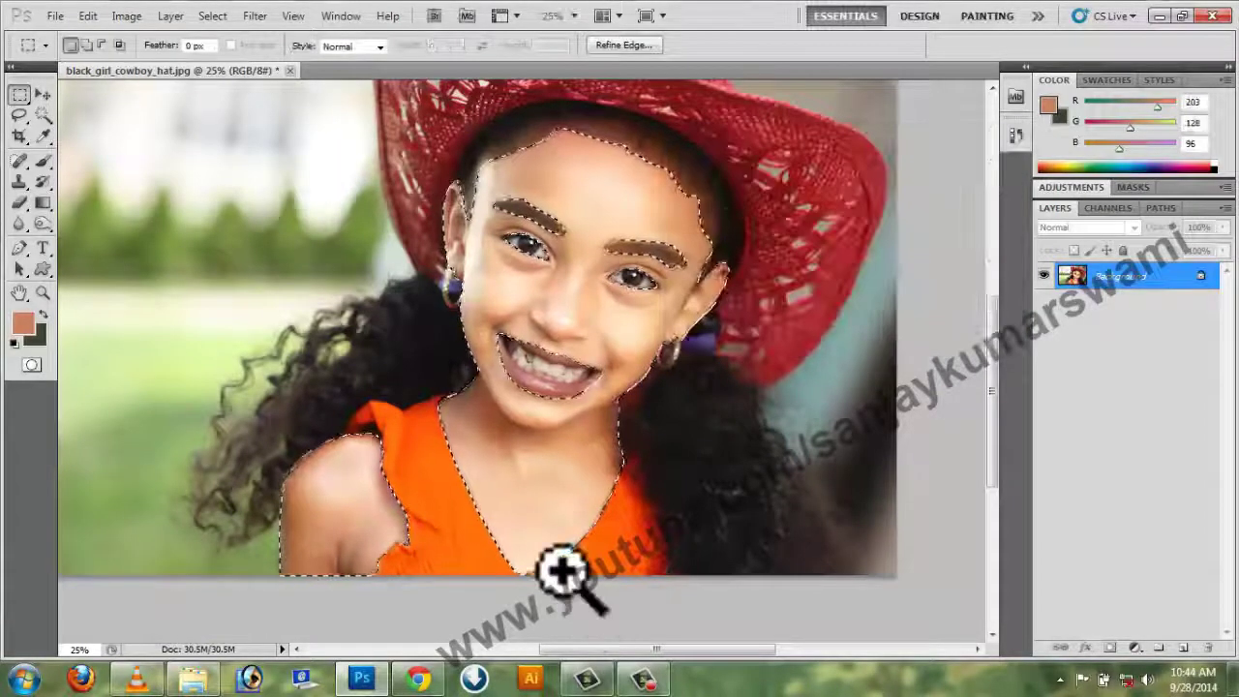
Switch to the Dodge tool and shrink its brush well below 600 pixels for detail work on the face
{"action": "left_click", "coordinate": [566, 576], "text": "ctrl"}
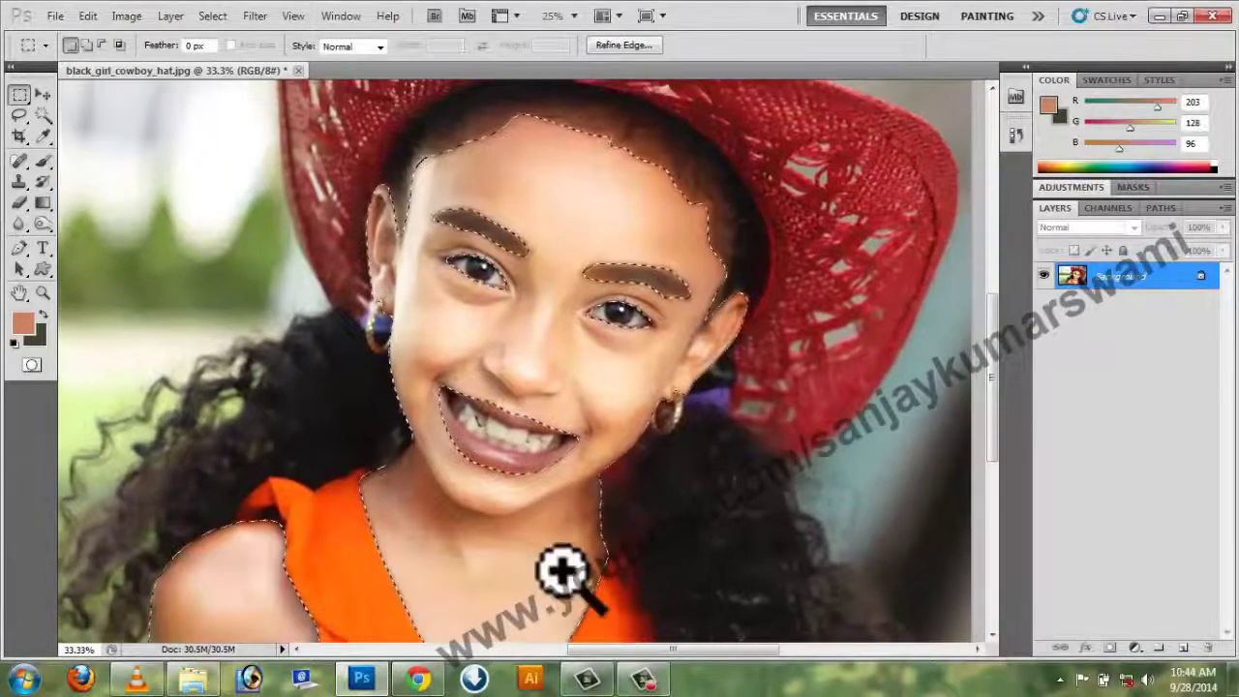
{"action": "left_click", "coordinate": [569, 573], "text": "ctrl"}
{"action": "scroll", "coordinate": [567, 577], "scroll_direction": "up", "scroll_amount": 1}
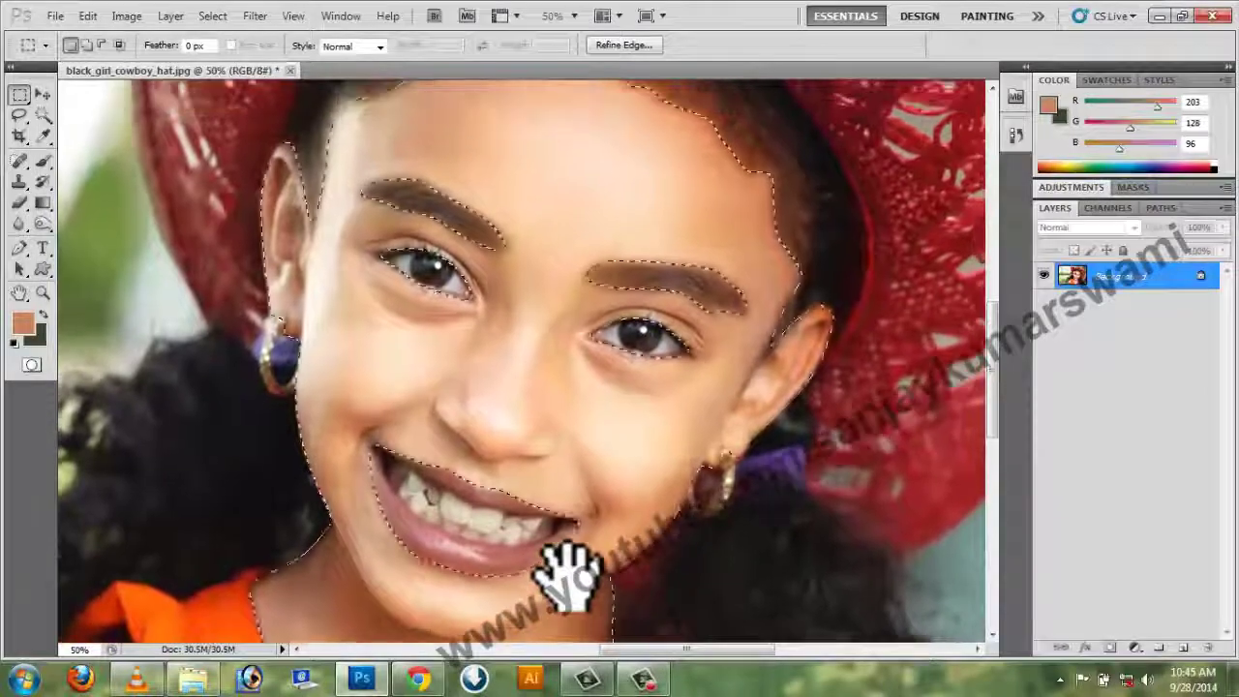
{"action": "scroll", "coordinate": [567, 576], "scroll_direction": "left", "scroll_amount": 2}
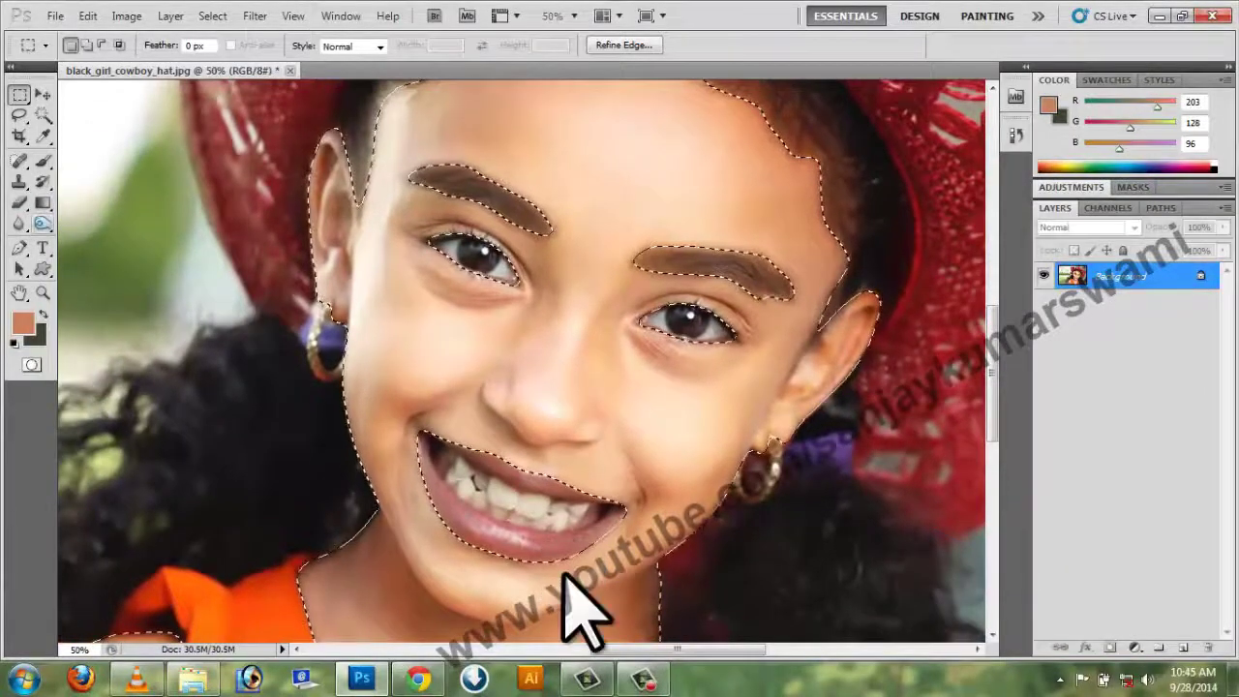
{"action": "key", "text": "o"}
{"action": "key", "text": "shift+o"}
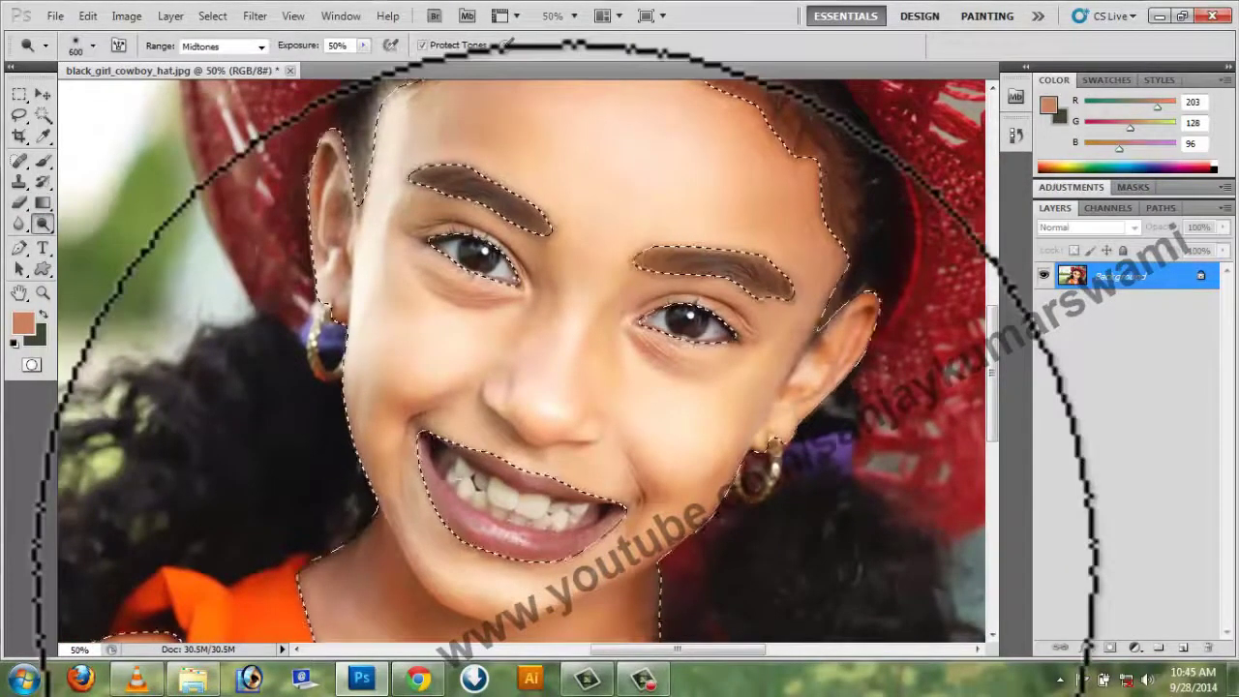
{"action": "key", "text": "["}
{"action": "key", "text": "["}
{"action": "key", "text": "["}
{"action": "key", "text": "["}
{"action": "key", "text": "["}
{"action": "key", "text": "["}
{"action": "key", "text": "["}
{"action": "key", "text": "["}
{"action": "key", "text": "["}
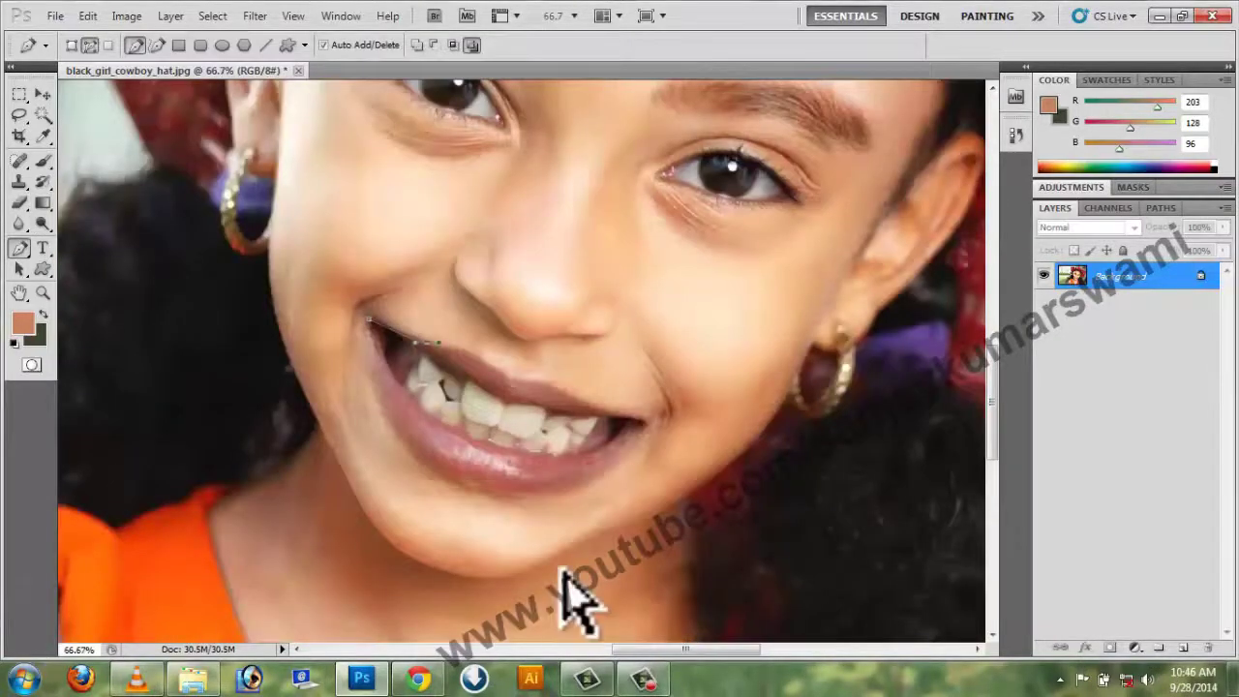
Outline the mouth along the outer lip edges with a pen path and convert it into a feathered selection
{"action": "key", "text": "ctrl+plus"}
{"action": "left_click_drag", "start_coordinate": [567, 576], "coordinate": [555, 547]}
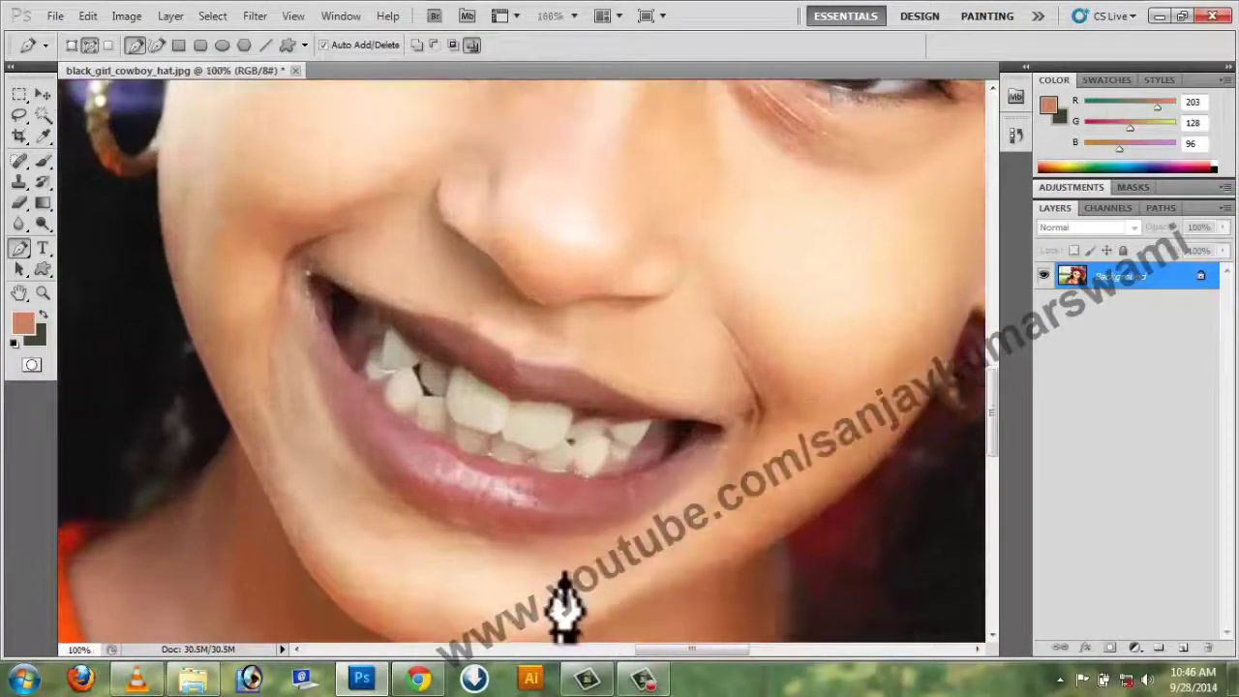
{"action": "key", "text": "ctrl+Return"}
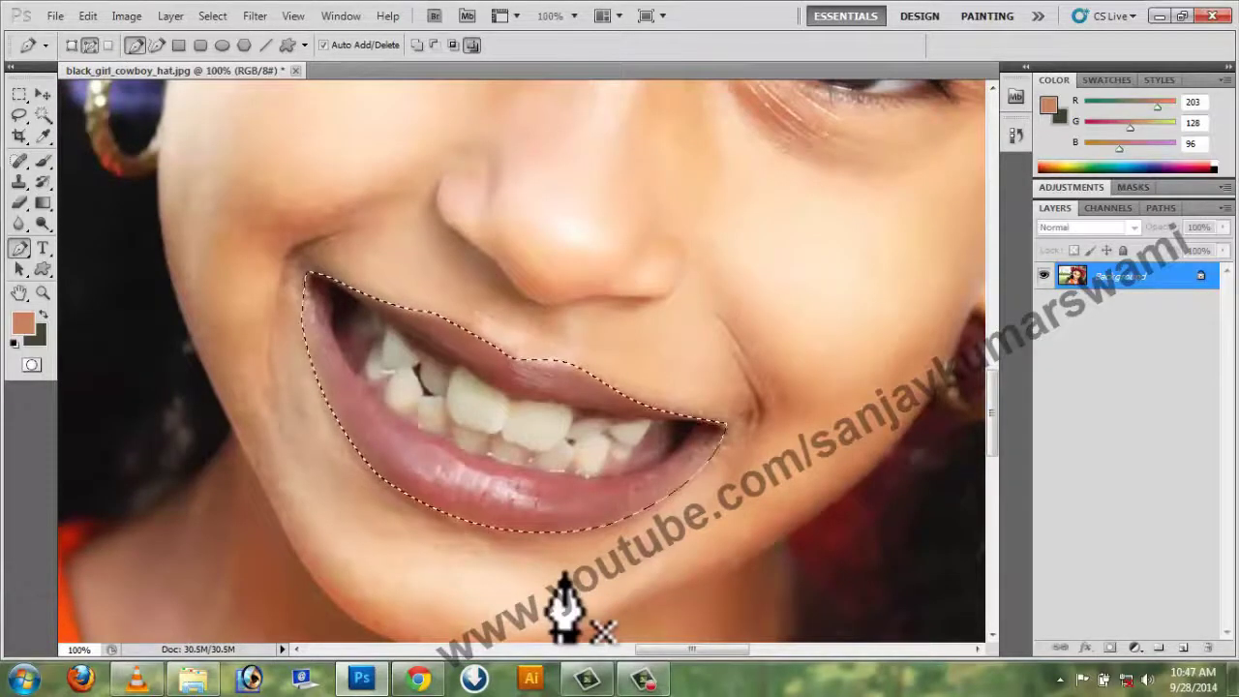
{"action": "key", "text": "shift+F6"}
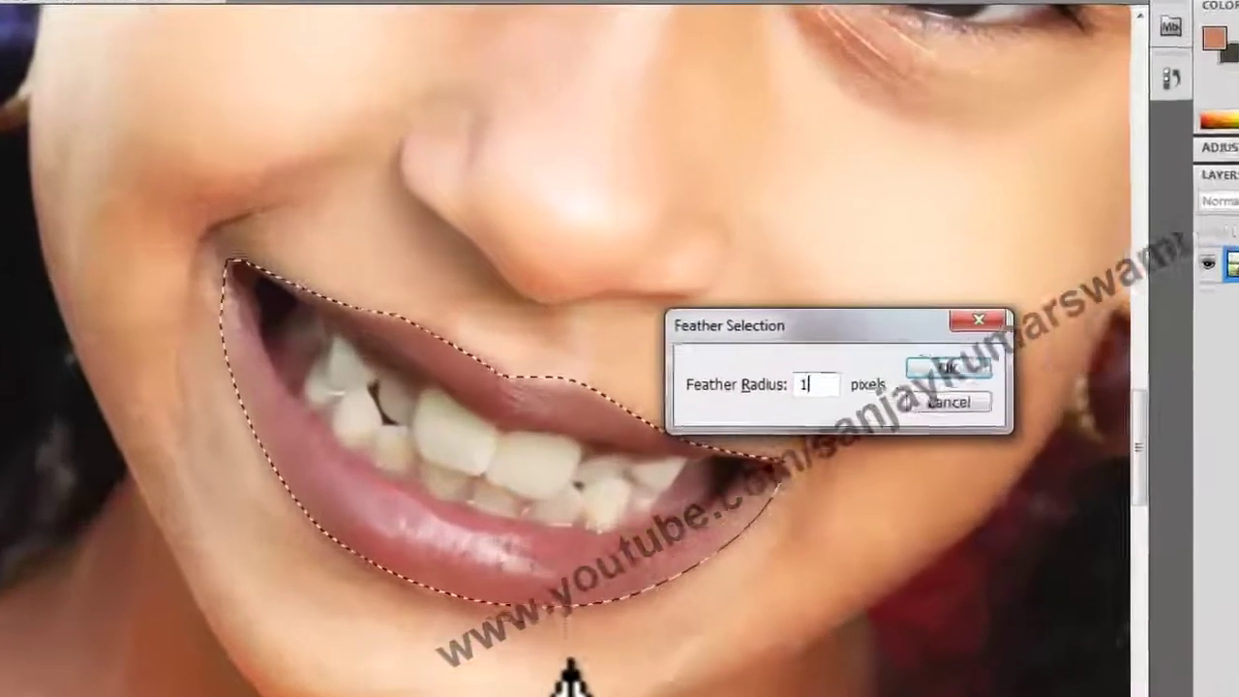
{"action": "key", "text": "Return"}
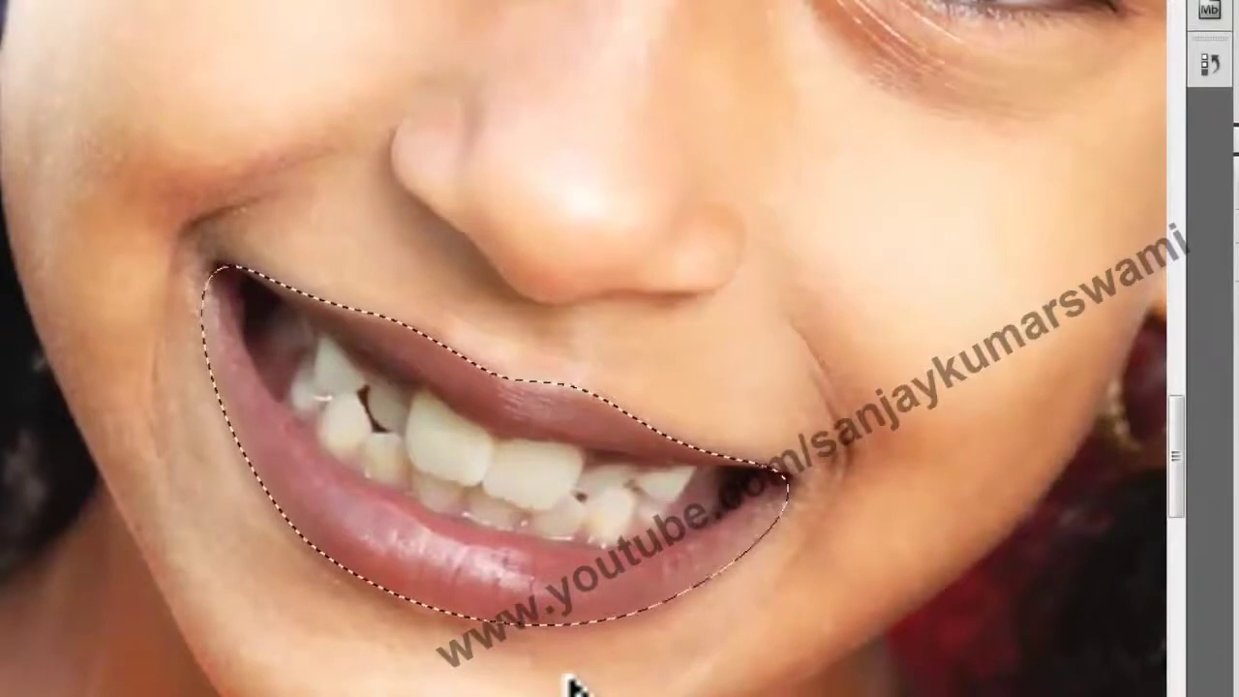
Apply a Brightness/Contrast adjustment to the mouth selection with brightness 32 and contrast 19
{"action": "key", "text": "alt+i"}
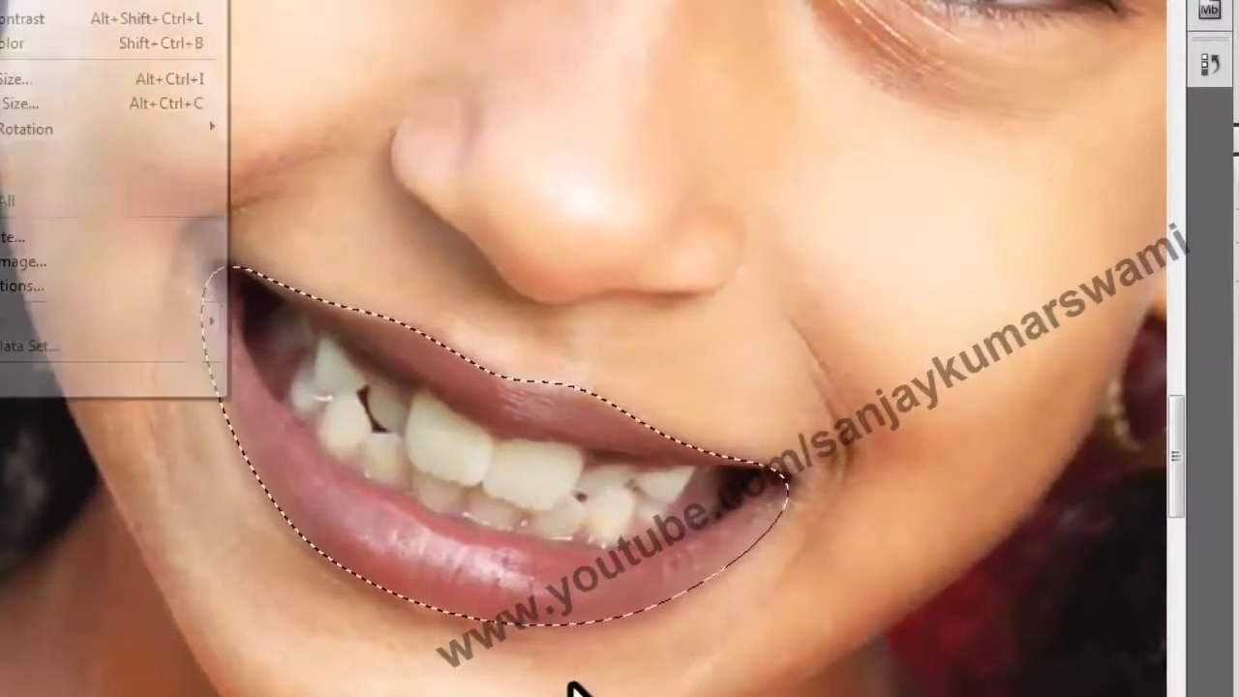
{"action": "key", "text": "j"}
{"action": "key", "text": "v"}
{"action": "key", "text": "Up"}
{"action": "key", "text": "Up"}
{"action": "key", "text": "Up"}
{"action": "key", "text": "Up"}
{"action": "key", "text": "Return"}
{"action": "key", "text": "Tab"}
{"action": "key", "text": "Up"}
{"action": "key", "text": "Up"}
{"action": "key", "text": "Up"}
{"action": "key", "text": "Up"}
{"action": "key", "text": "Up"}
{"action": "key", "text": "Up"}
{"action": "key", "text": "Up"}
{"action": "key", "text": "Up"}
{"action": "key", "text": "Up"}
{"action": "key", "text": "Up"}
{"action": "key", "text": "Up"}
{"action": "key", "text": "Up"}
{"action": "key", "text": "Up"}
{"action": "key", "text": "Up"}
{"action": "key", "text": "Up"}
{"action": "key", "text": "Up"}
{"action": "key", "text": "Up"}
{"action": "key", "text": "Up"}
{"action": "key", "text": "Up"}
{"action": "key", "text": "Up"}
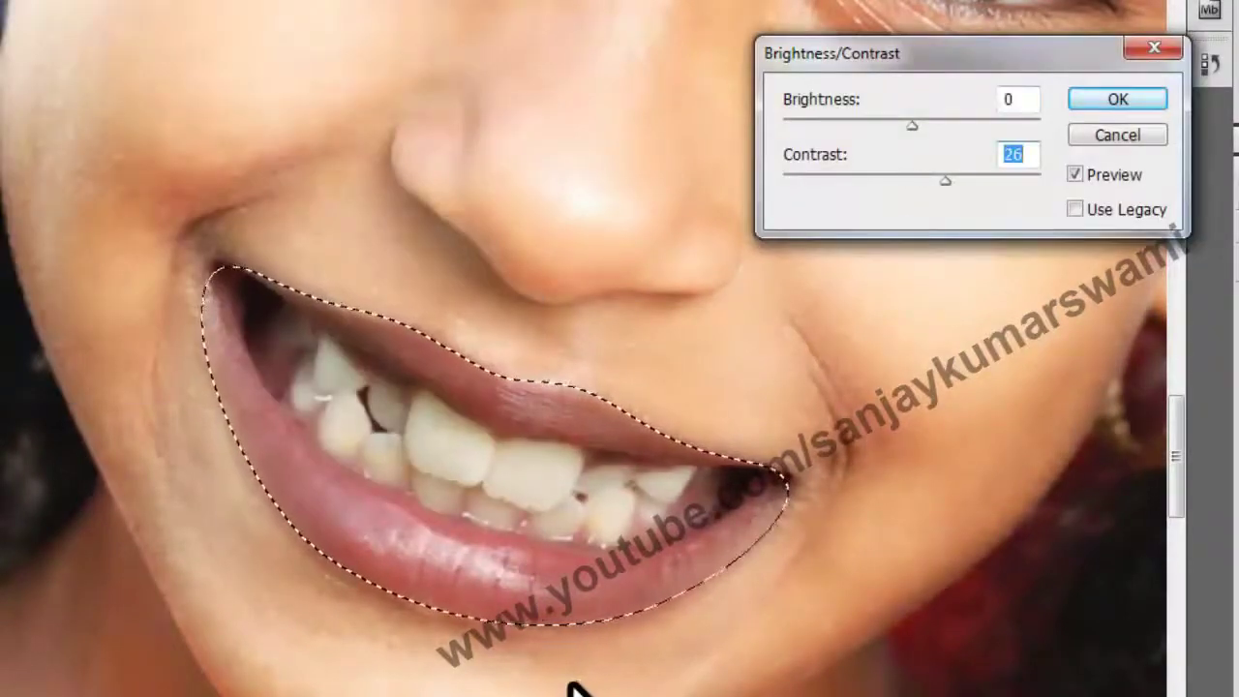
{"action": "key", "text": "shift+Tab"}
{"action": "type", "text": "32"}
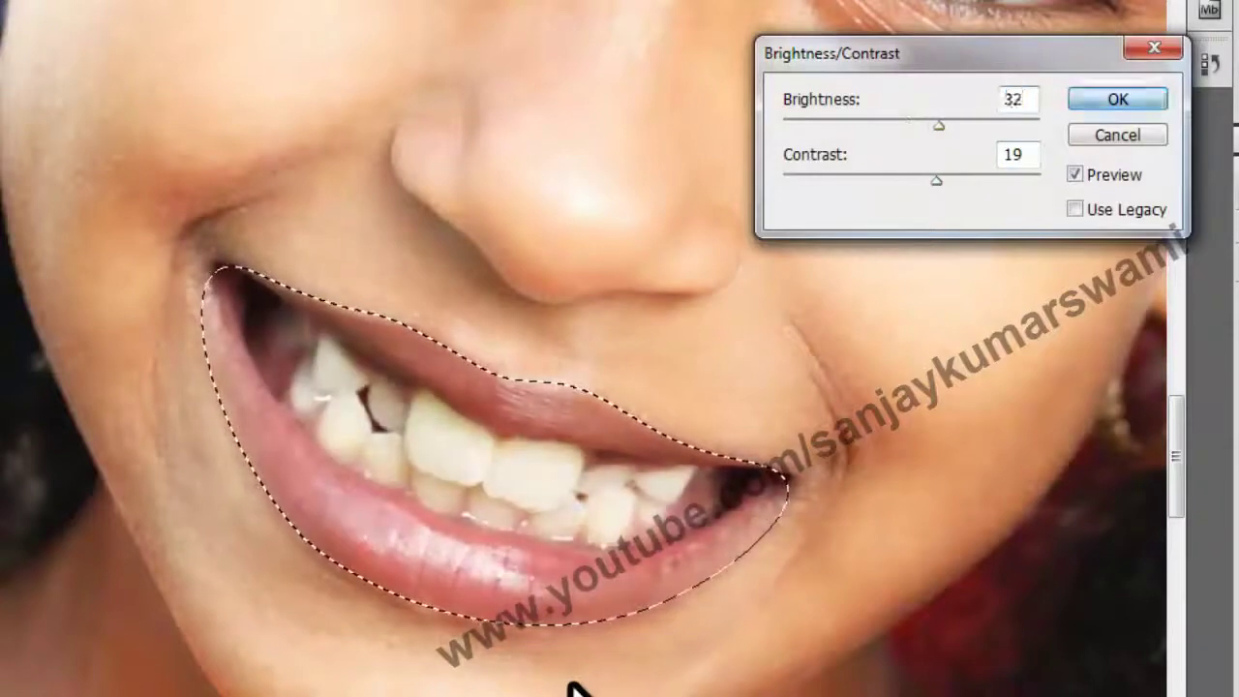
{"action": "key", "text": "Return"}
Apply a Color Balance adjustment to the mouth selection, shifting the midtones toward red by +21
{"action": "key", "text": "alt+i"}
{"action": "key", "text": "a"}
{"action": "key", "text": "Down"}
{"action": "key", "text": "Down"}
{"action": "key", "text": "Down"}
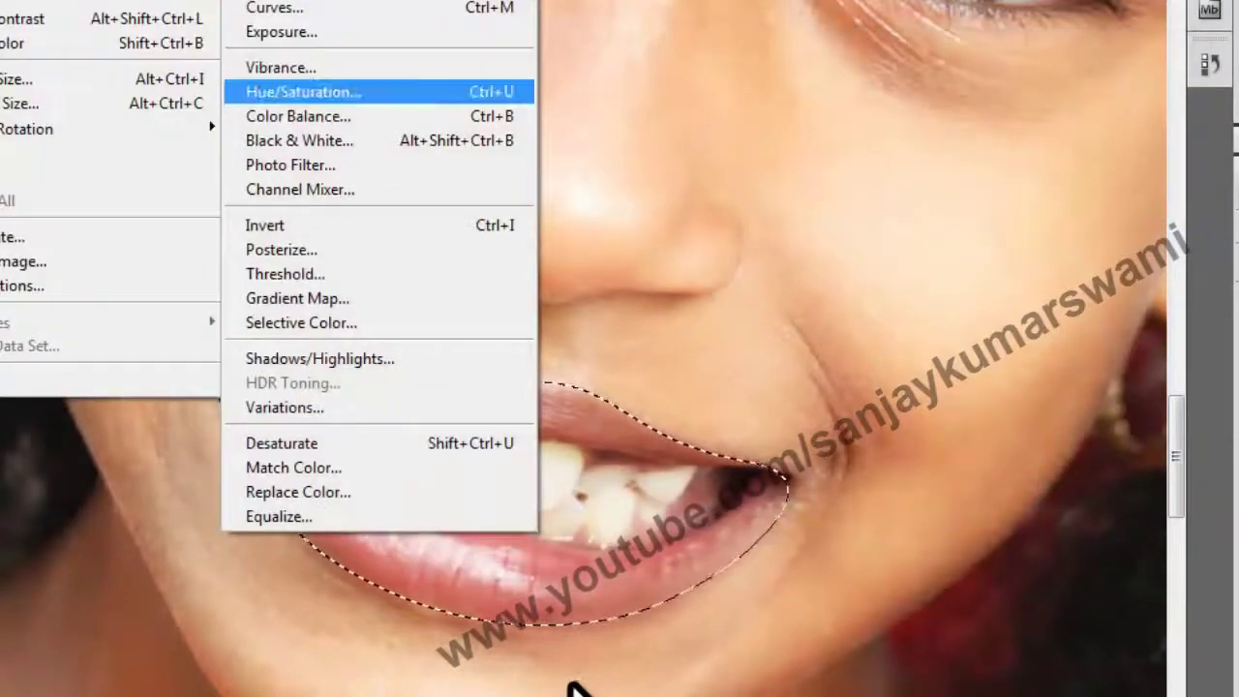
{"action": "key", "text": "Return"}
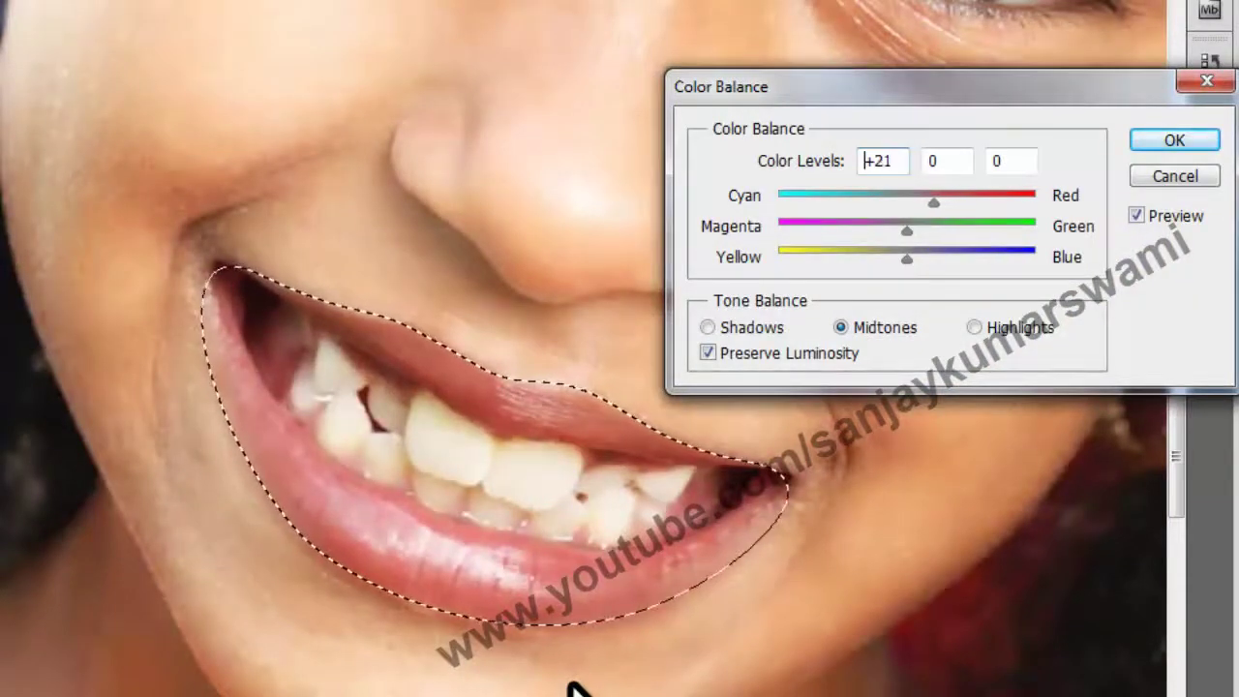
{"action": "key", "text": "Return"}
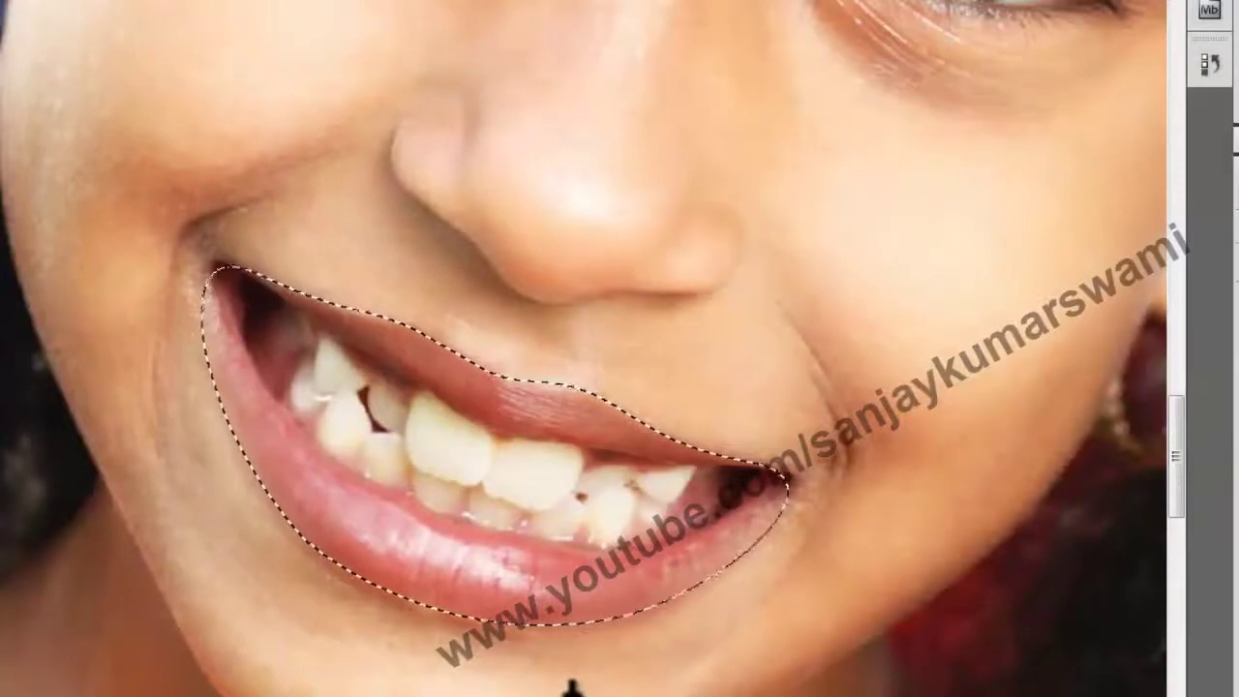
{"action": "left_click", "coordinate": [569, 670], "text": "alt"}
{"action": "left_click_drag", "start_coordinate": [578, 669], "coordinate": [455, 696]}
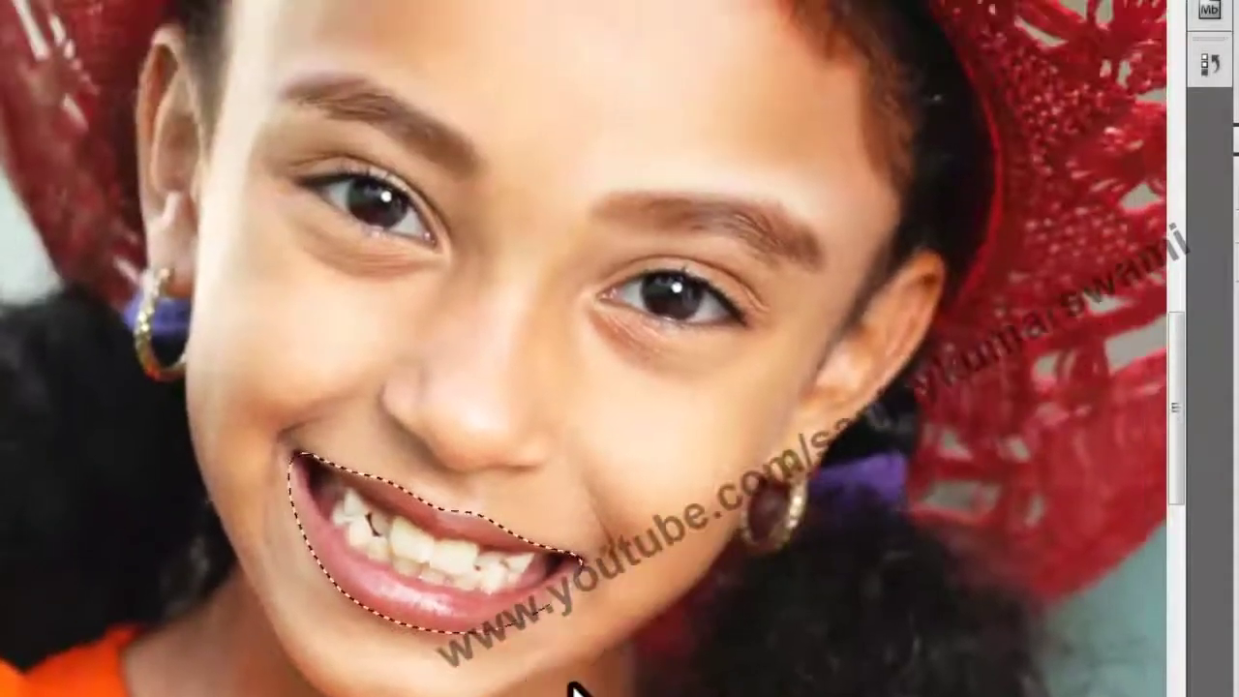
{"action": "key", "text": "super+Down"}
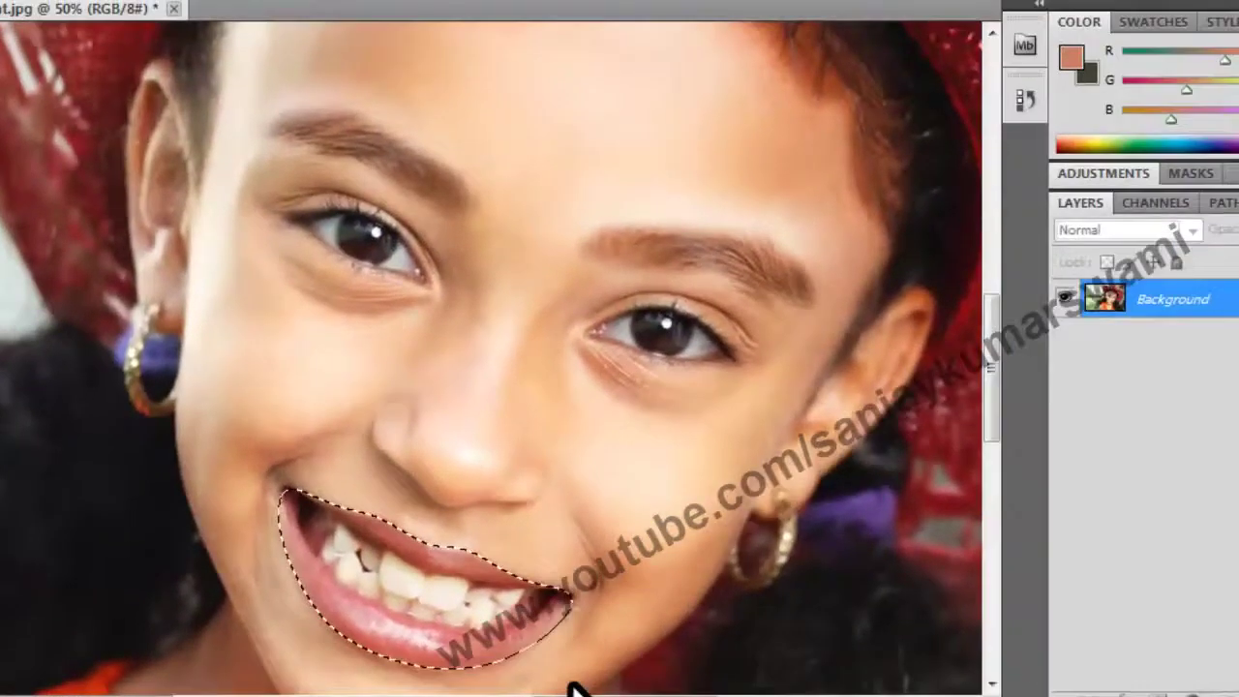
{"action": "key", "text": "super+Up"}
{"action": "key", "text": "alt+i"}
{"action": "key", "text": "j"}
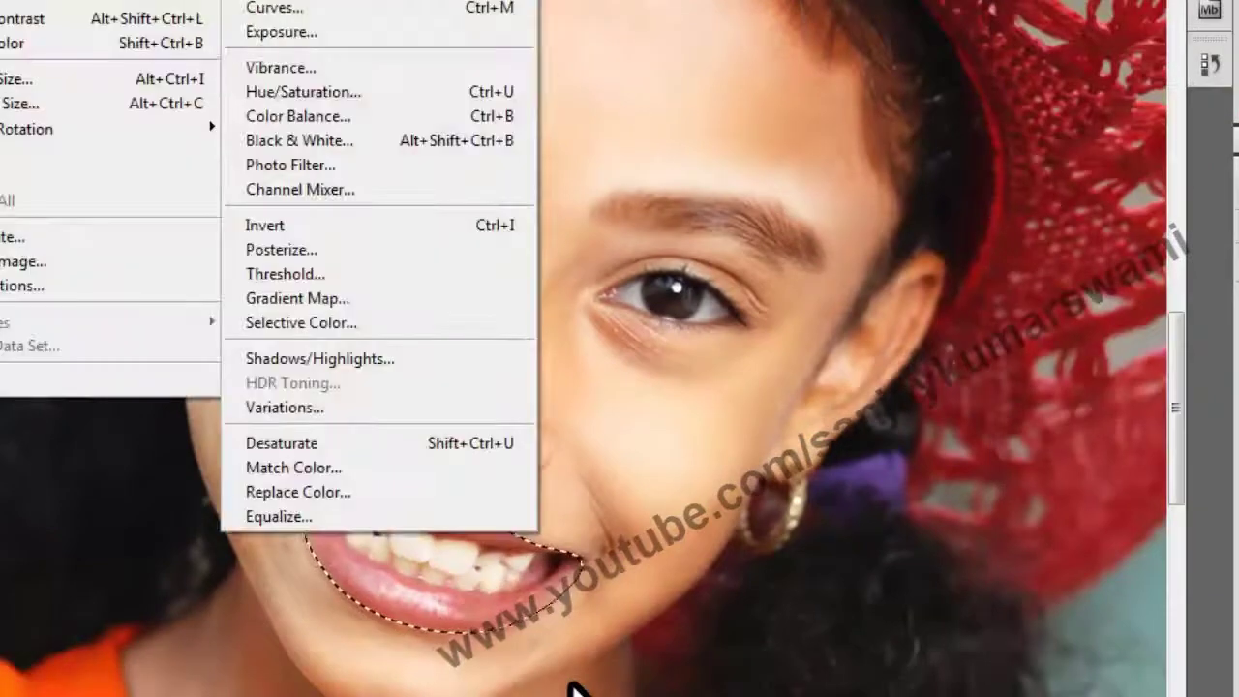
{"action": "key", "text": "Down"}
{"action": "key", "text": "Down"}
{"action": "key", "text": "Down"}
{"action": "key", "text": "Down"}
{"action": "key", "text": "Up"}
{"action": "key", "text": "Up"}
{"action": "key", "text": "Up"}
{"action": "key", "text": "Up"}
{"action": "key", "text": "Down"}
{"action": "key", "text": "Down"}
{"action": "key", "text": "Down"}
{"action": "key", "text": "Down"}
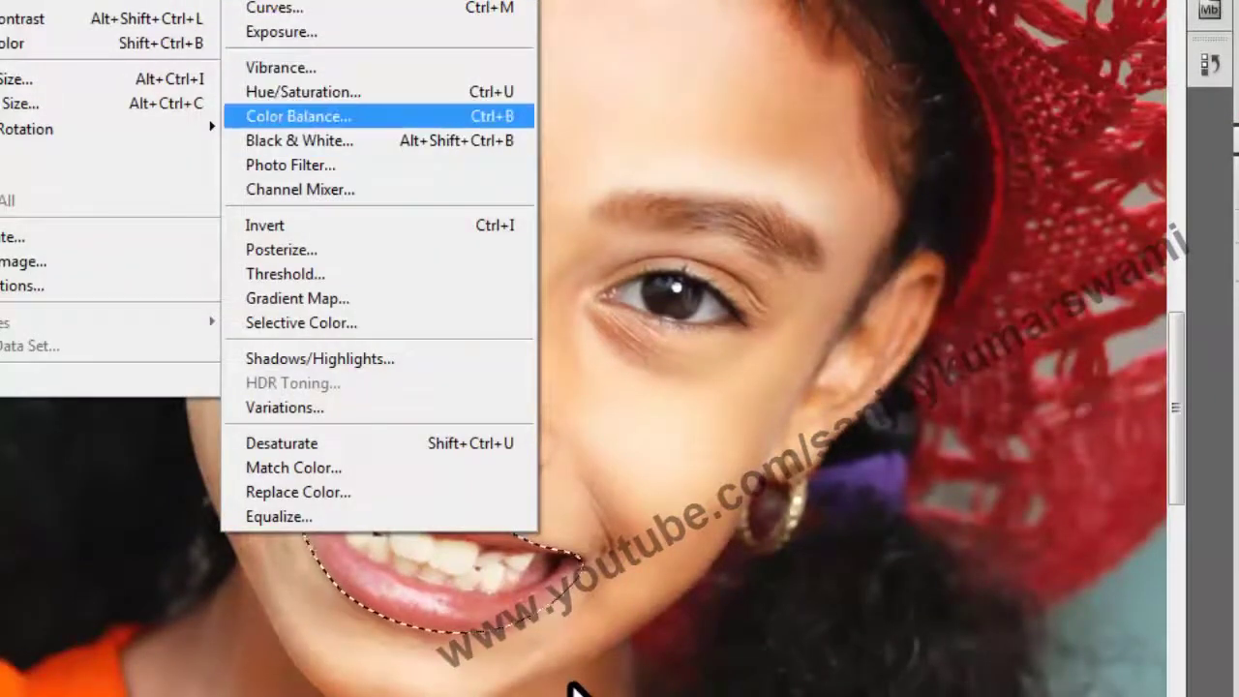
{"action": "key", "text": "Return"}
{"action": "key", "text": "Escape"}
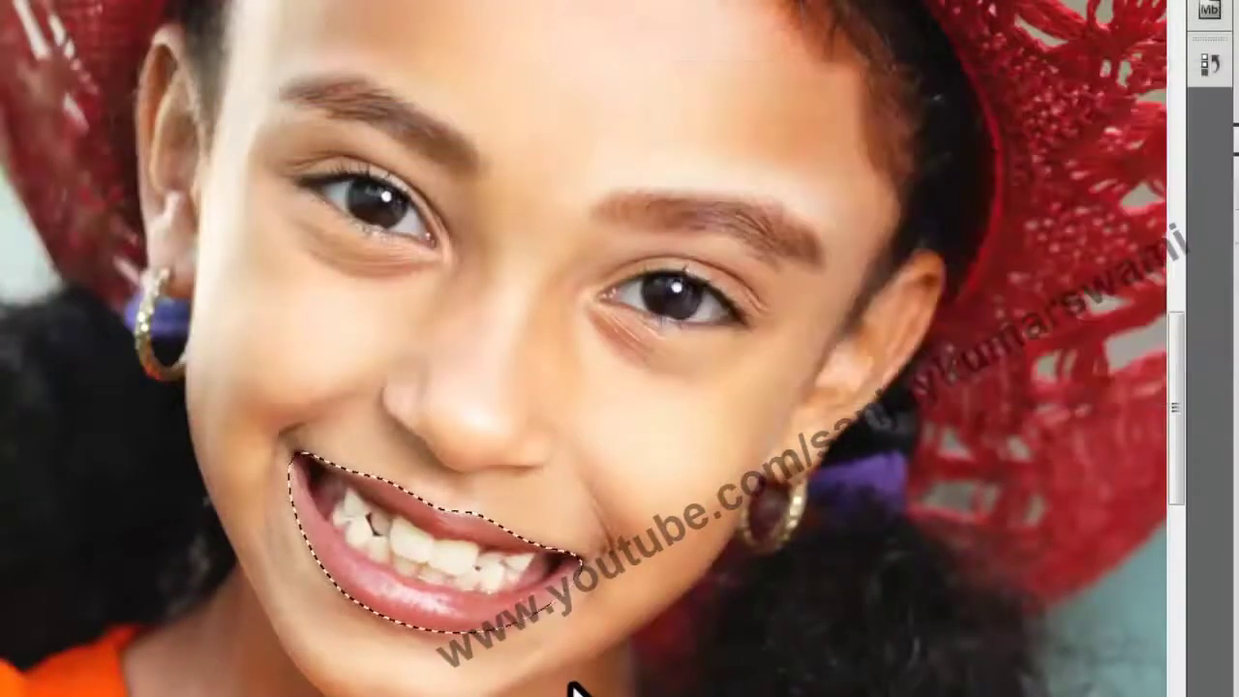
Apply another Brightness/Contrast adjustment to the mouth with contrast 30, keeping brightness at 0, and clear the selection
{"action": "key", "text": "alt+i"}
{"action": "key", "text": "j"}
{"action": "key", "text": "Return"}
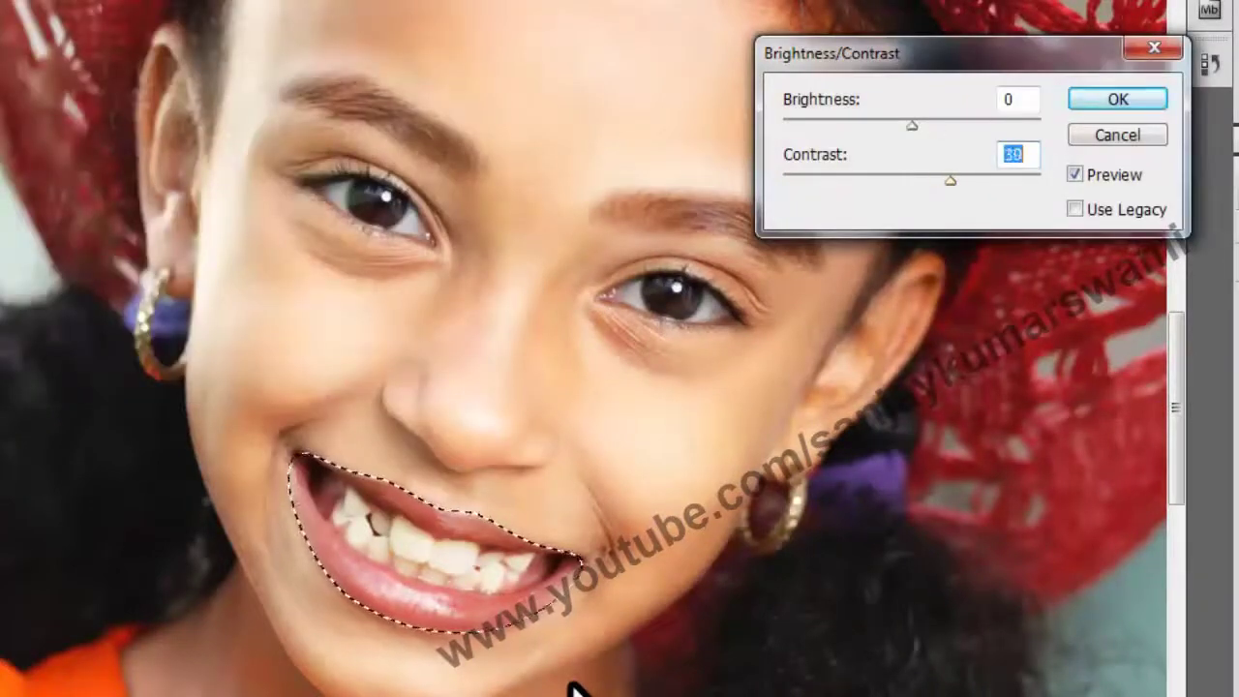
{"action": "key", "text": "Return"}
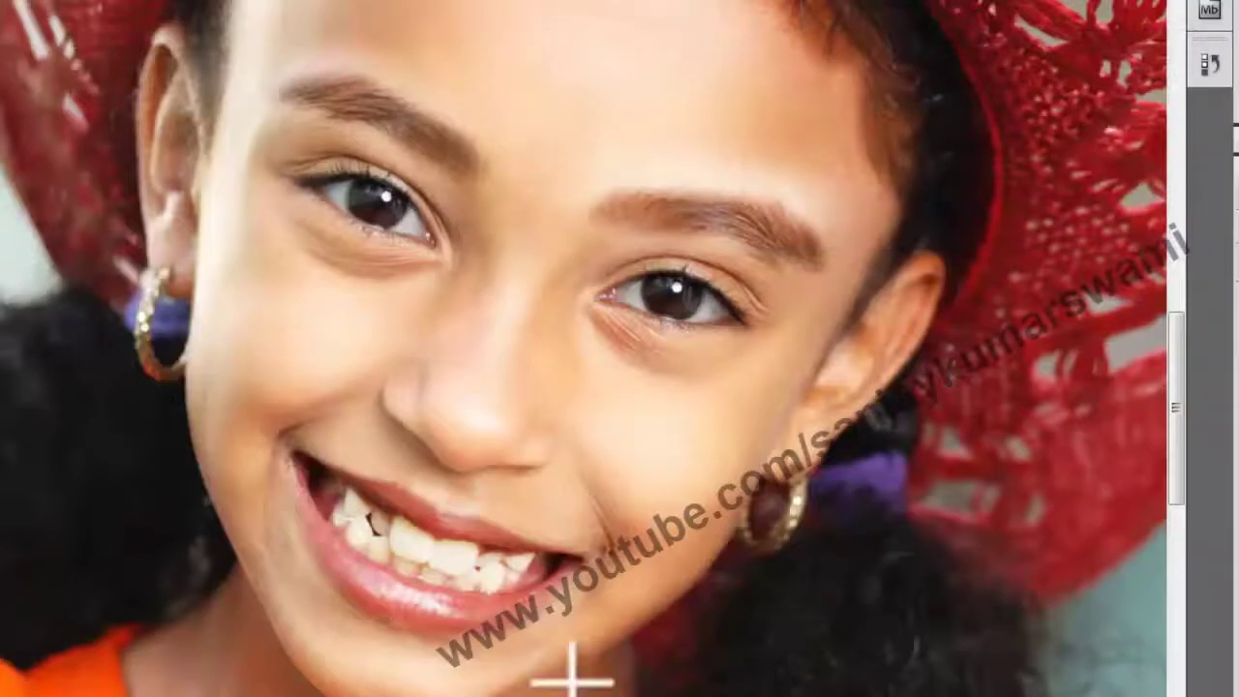